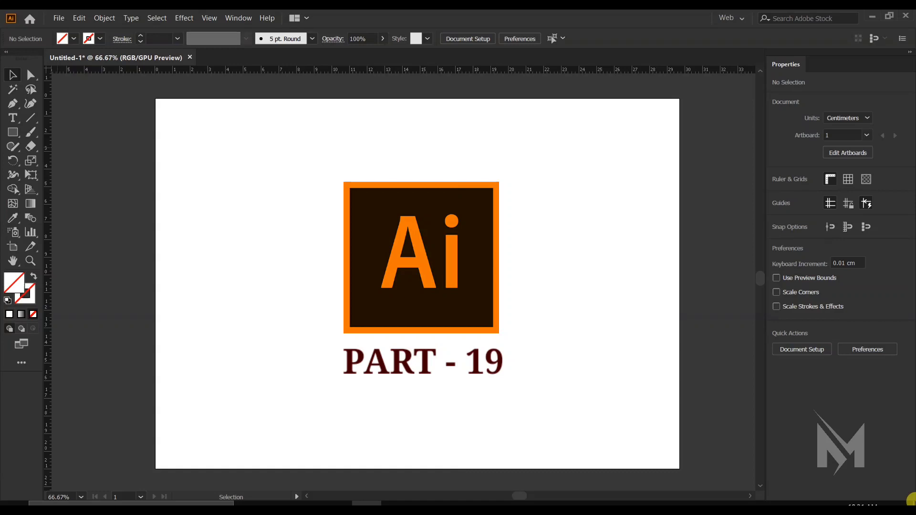
Step: Activate the Eyedropper tool in place of the Measure tool
key("i")
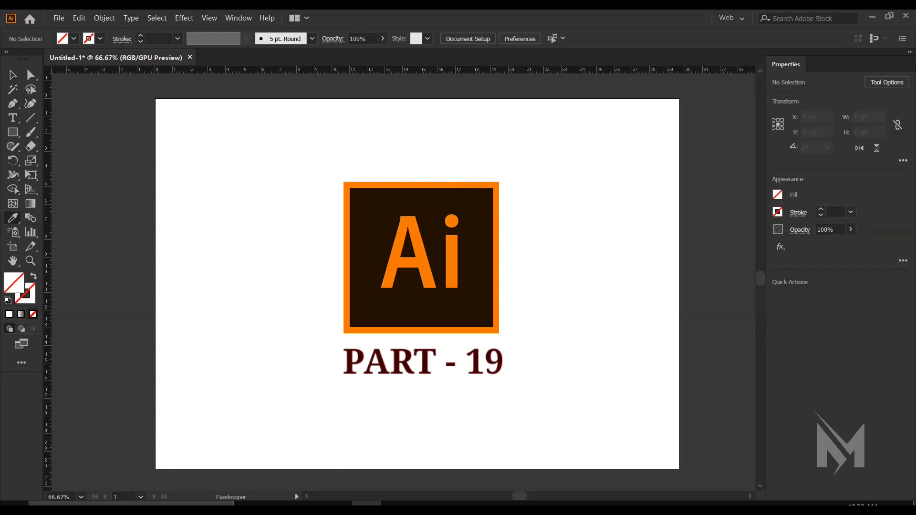
key("v")
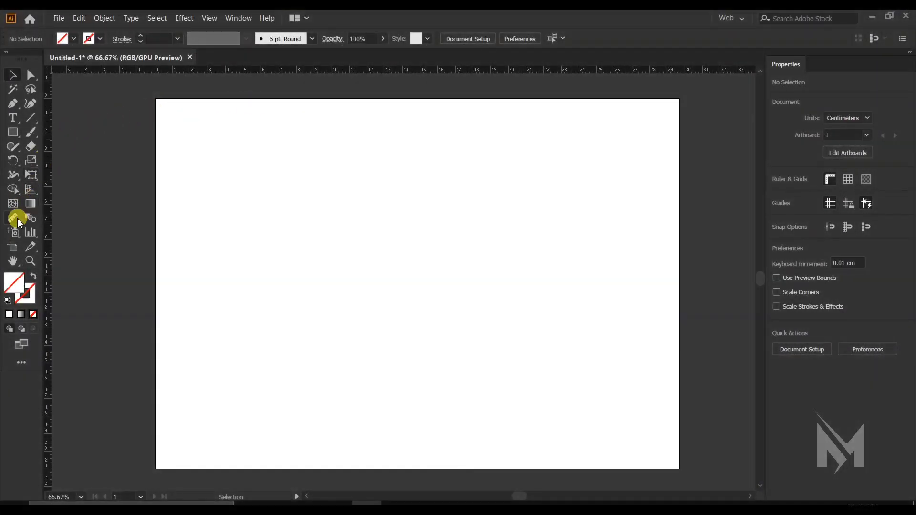
left_click_drag(13, 218, 47, 220)
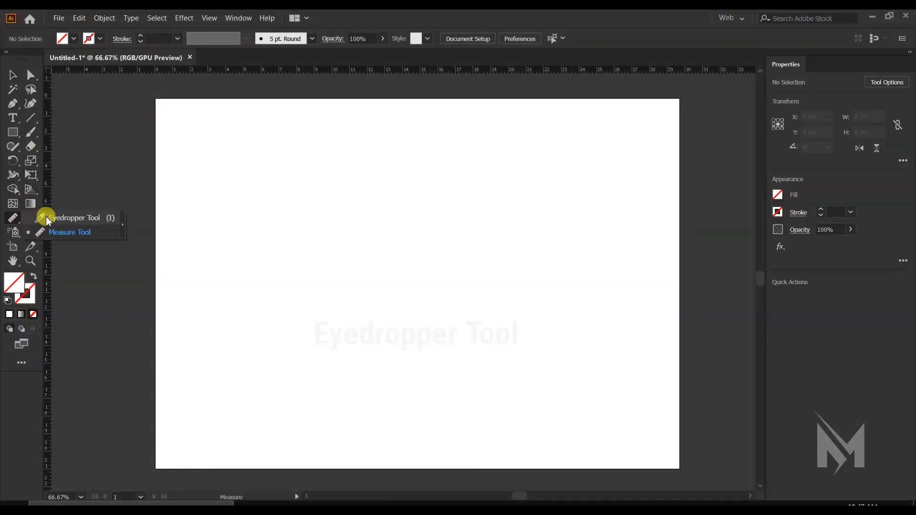
left_click(73, 218)
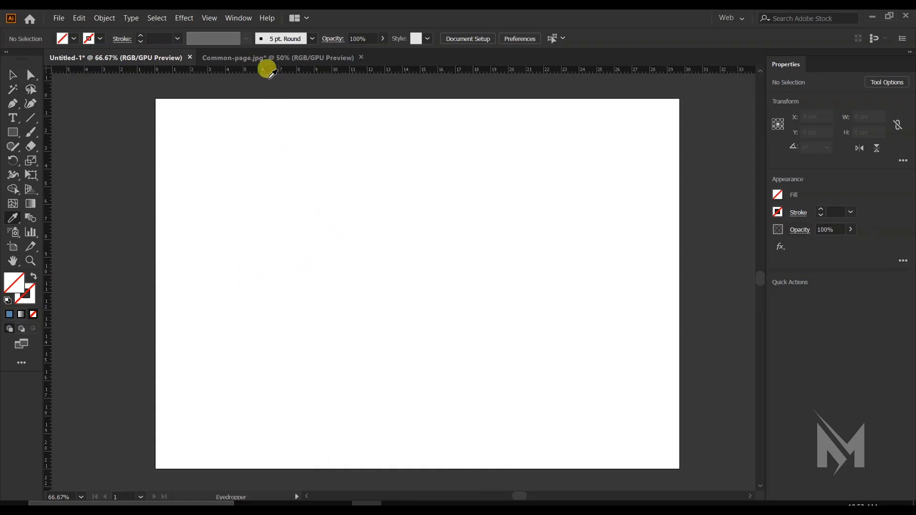
Step: Copy the multicoloured background image from Common-page.jpg and paste it into the Untitled-1 document
left_click(264, 60)
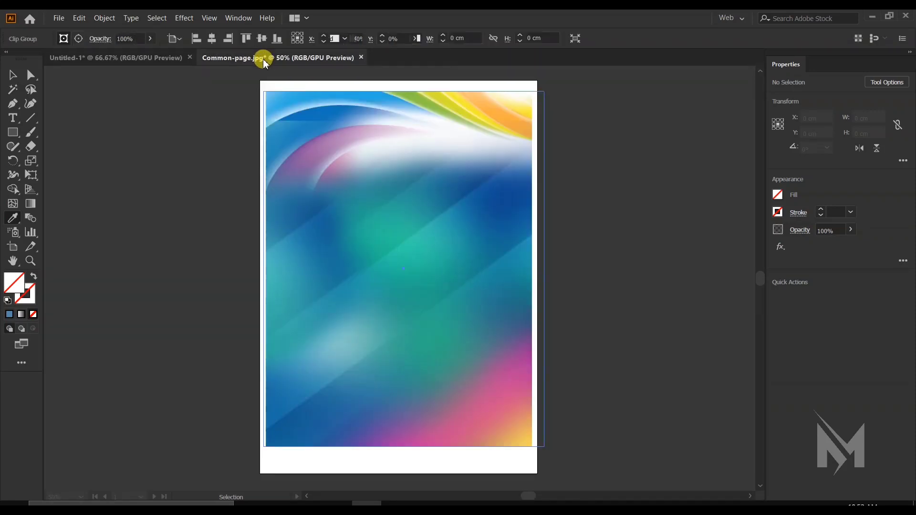
left_click(430, 190)
left_click(310, 205)
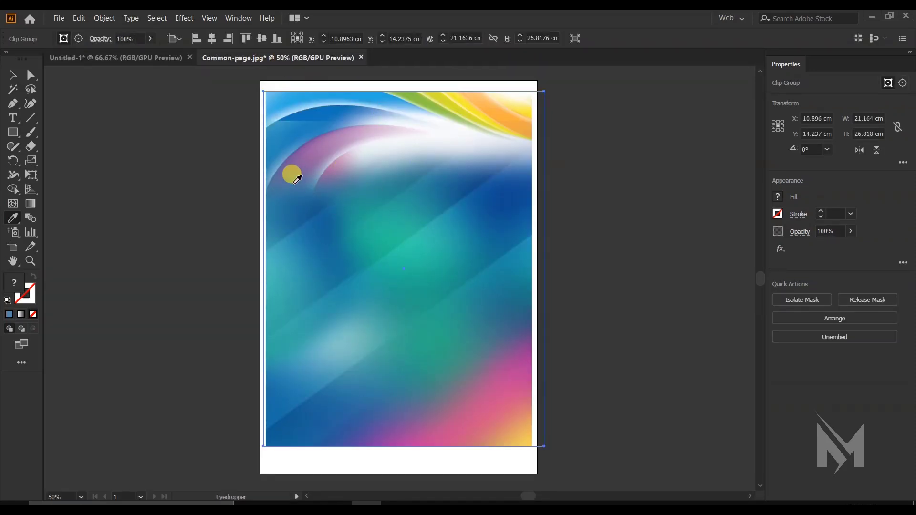
key("v")
left_click(154, 59)
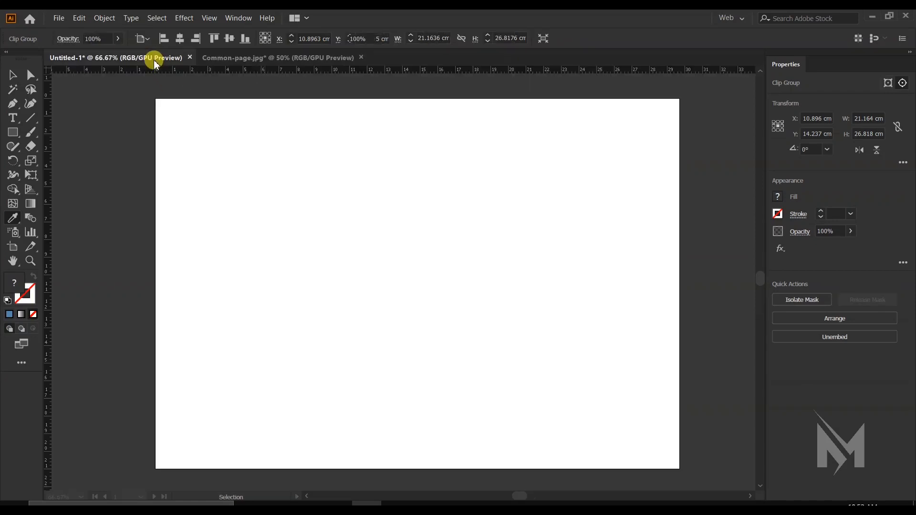
key("ctrl+v")
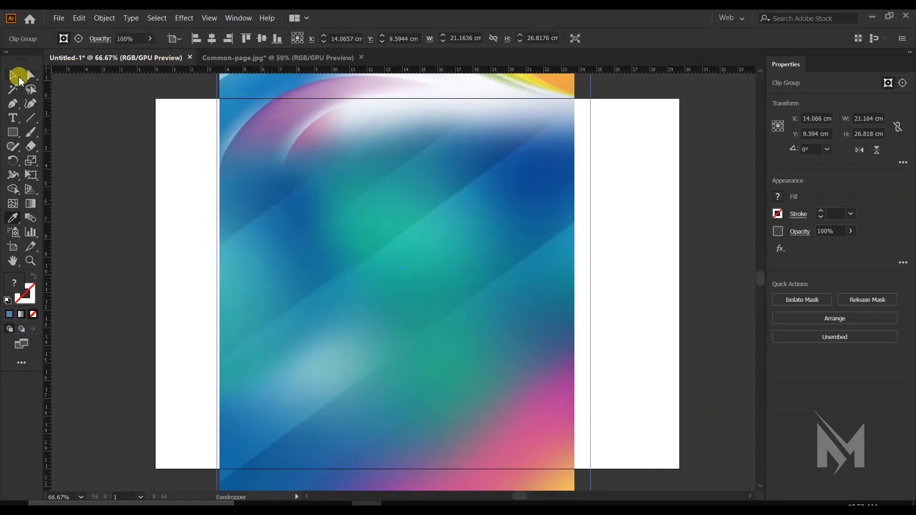
Step: Move the pasted image about 14.8 cm to the left to free most of the artboard
key("ctrl+minus")
left_click_drag(446, 292, 248, 286)
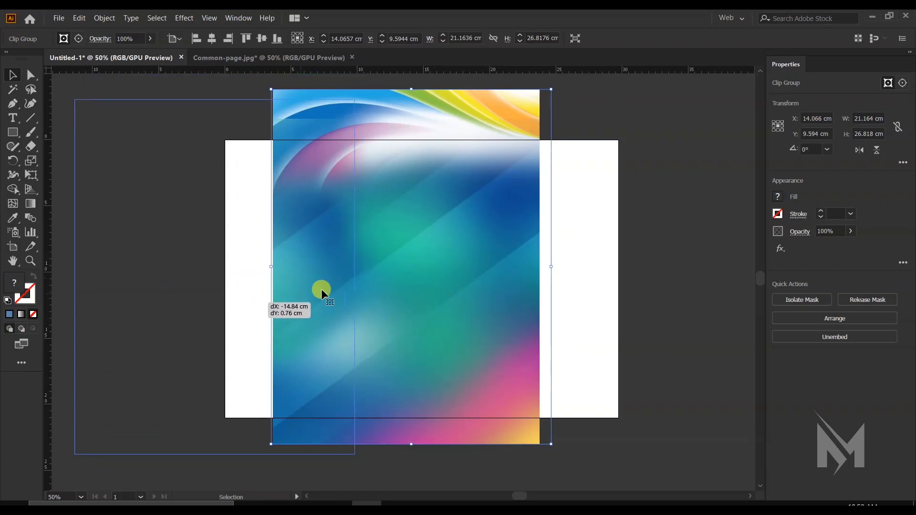
key("space")
left_click_drag(410, 277, 453, 265)
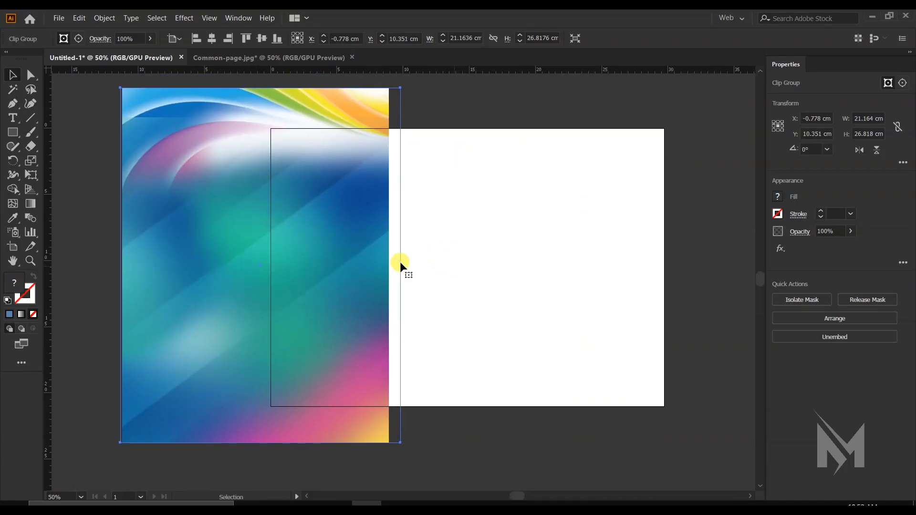
Step: Draw an unfilled rectangle about 10.9 by 8.7 cm on the empty part of the artboard and select it
left_click(13, 133)
left_click_drag(457, 192, 596, 321)
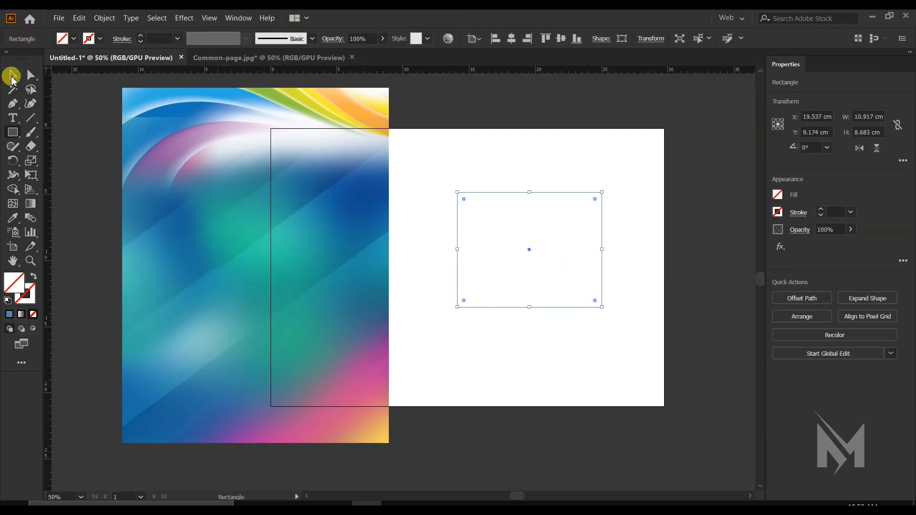
left_click(13, 75)
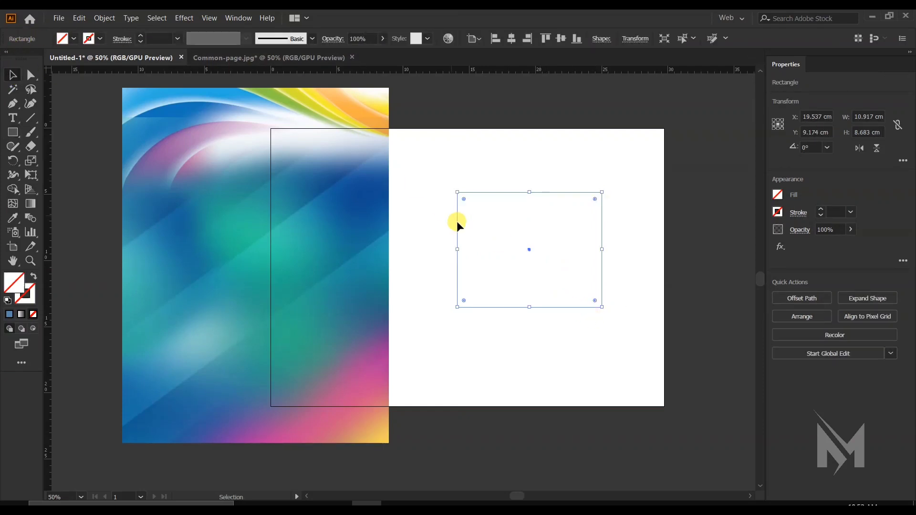
left_click(357, 186)
left_click_drag(443, 149, 611, 300)
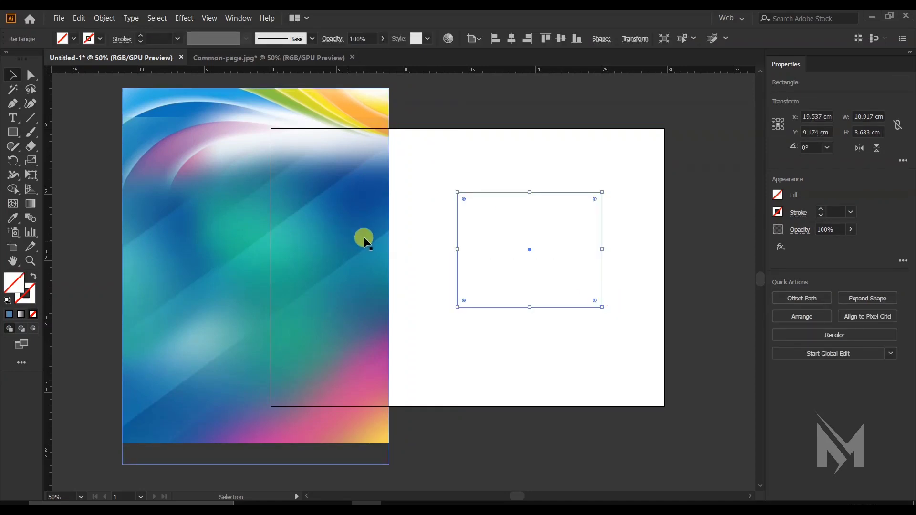
Step: Use the Eyedropper to fill the rectangle with pink, dark blue, orange, yellow and green sampled in turn from the image
left_click(19, 222)
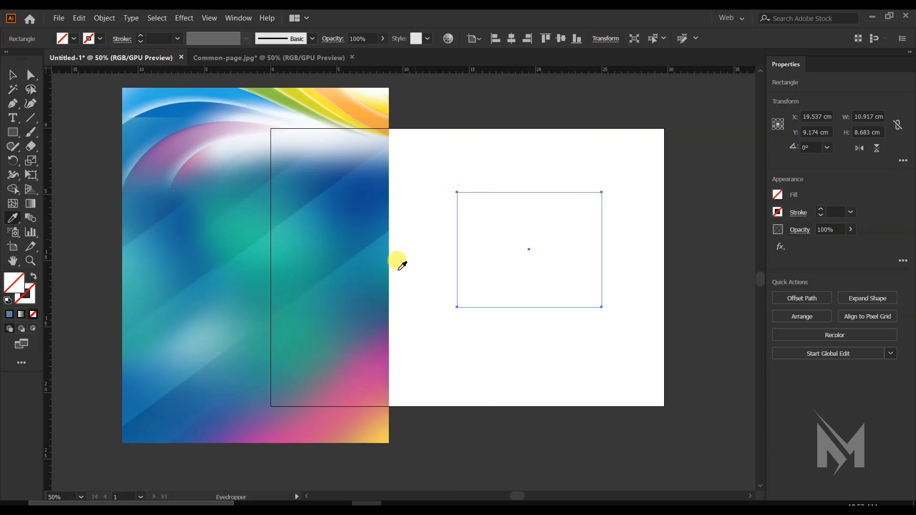
left_click(362, 380)
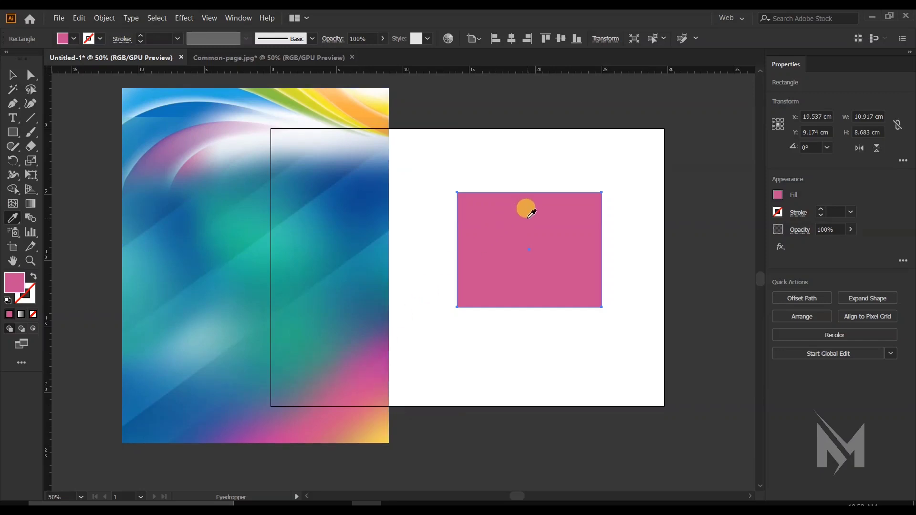
left_click(370, 186)
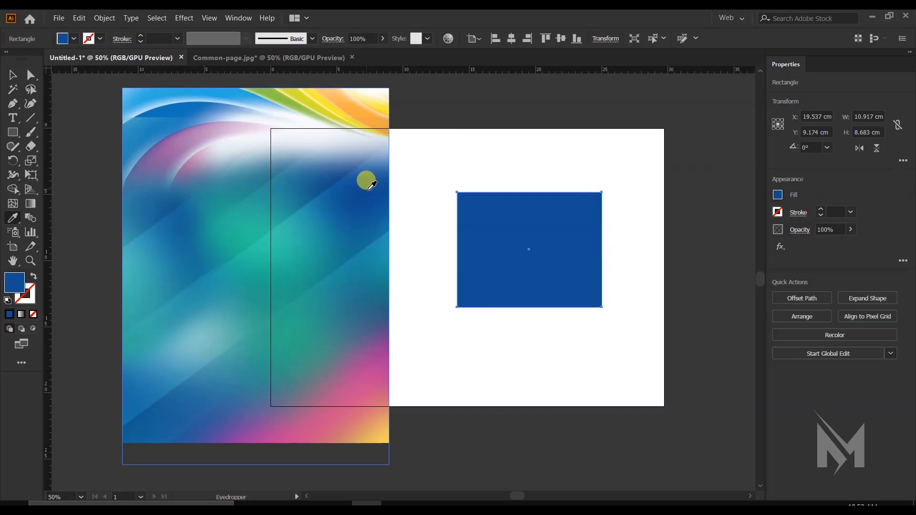
left_click(346, 99)
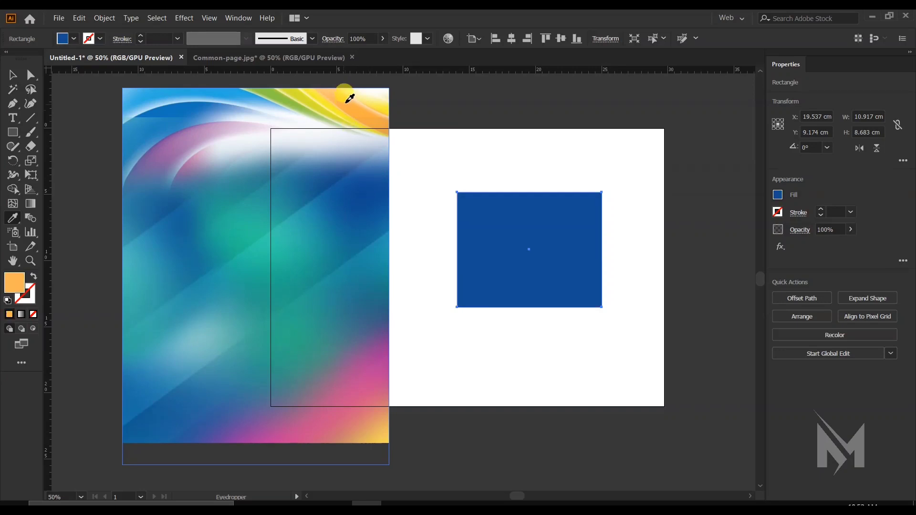
left_click(315, 90)
left_click(302, 93)
left_click(277, 89)
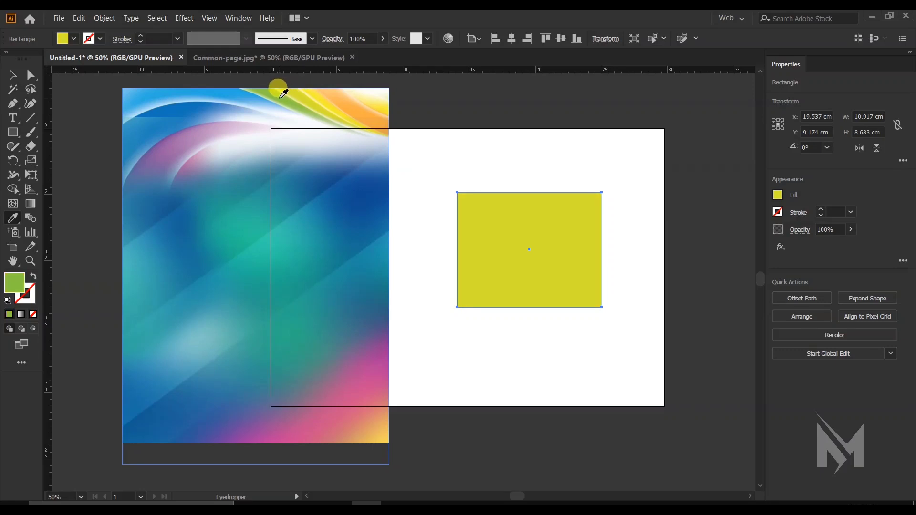
Step: Resample the rectangle's fill from the image's yellow, mauve and light blue areas, ending on the mauve of the curved band
left_click(308, 88)
left_click(316, 89)
left_click(202, 123)
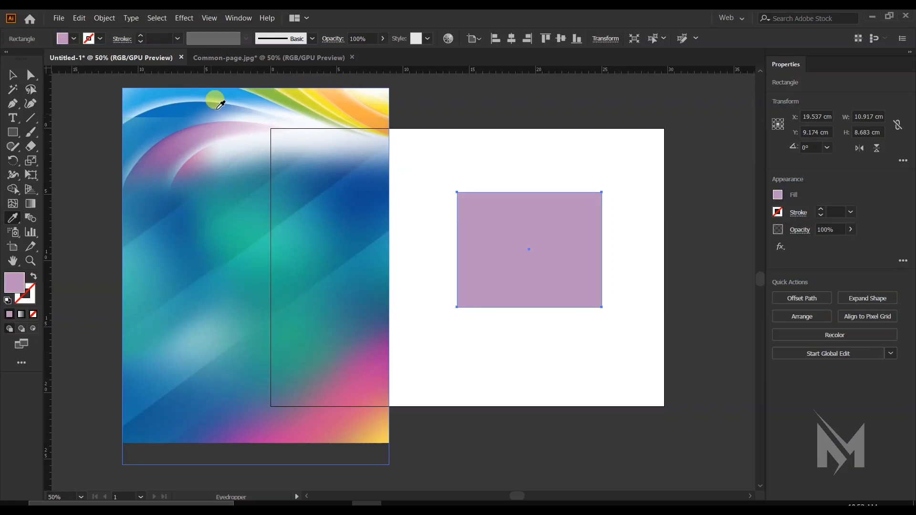
left_click(237, 89)
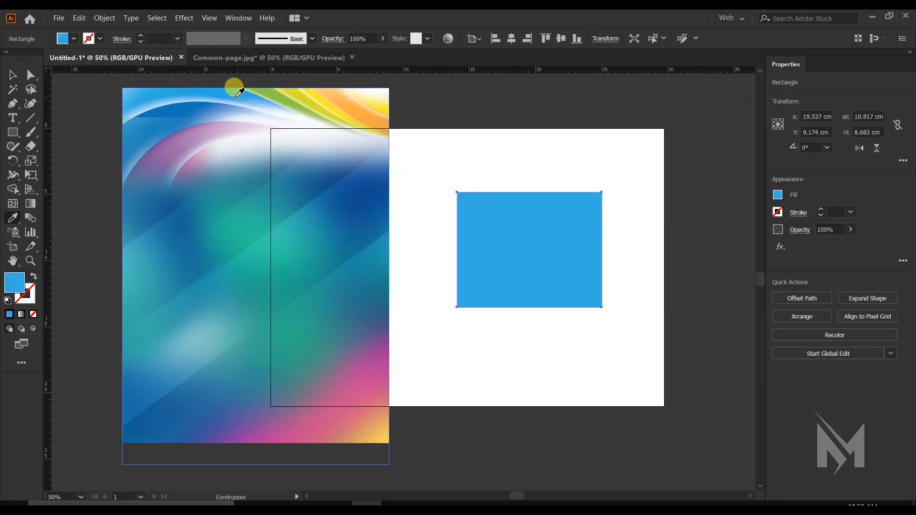
left_click(207, 111)
left_click(202, 131)
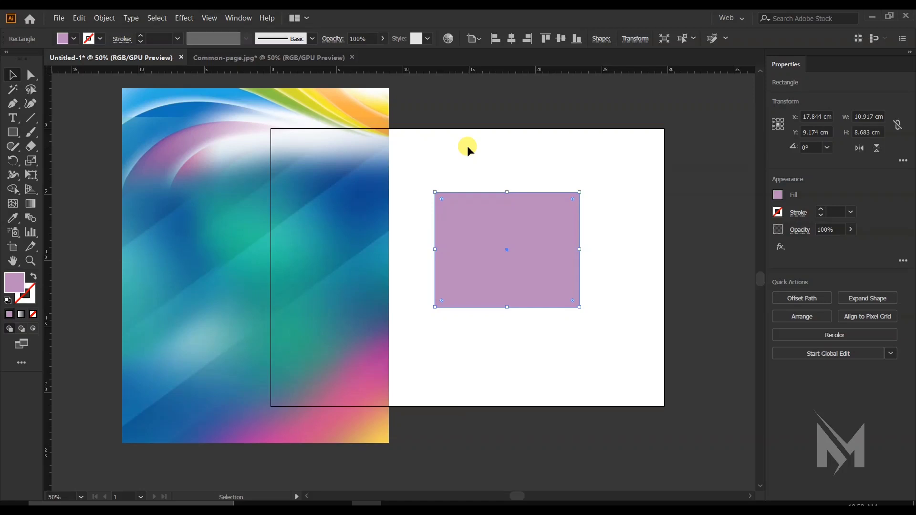
Step: Select the mauve rectangle and move it closer to the image
left_click(332, 134)
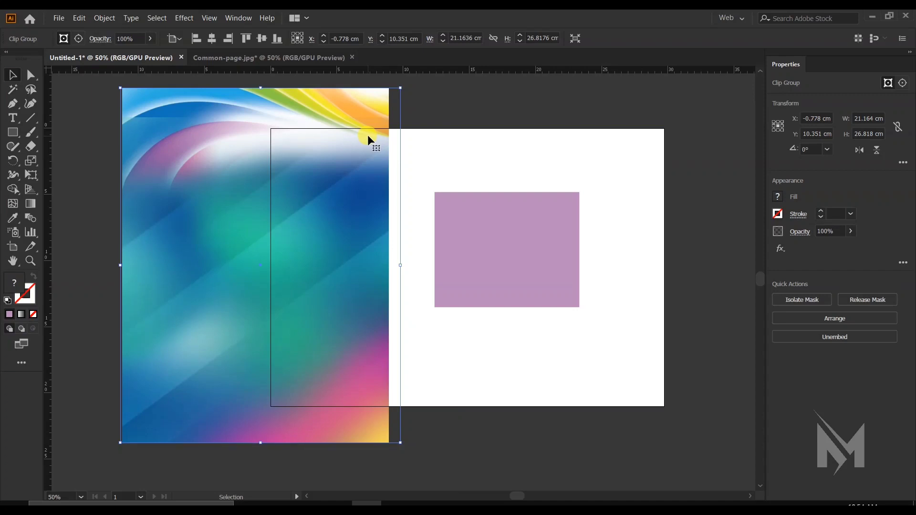
left_click(457, 245)
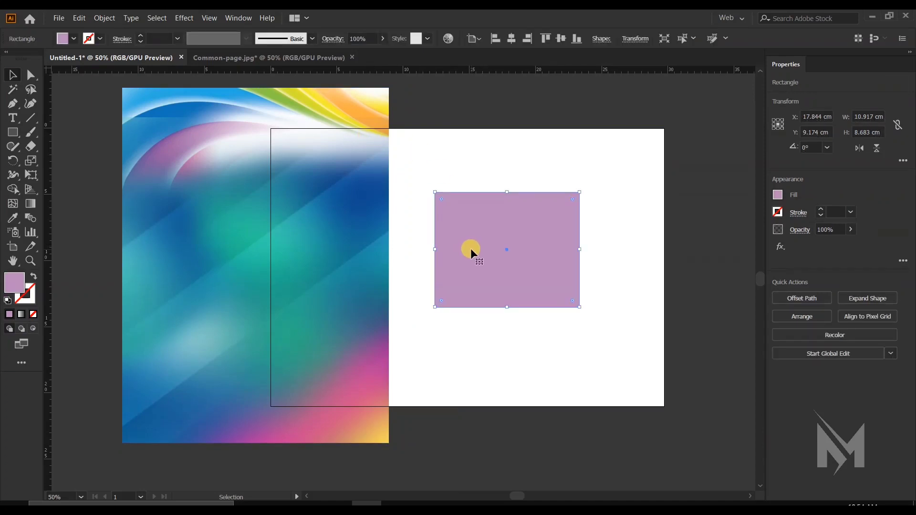
left_click_drag(454, 234, 451, 233)
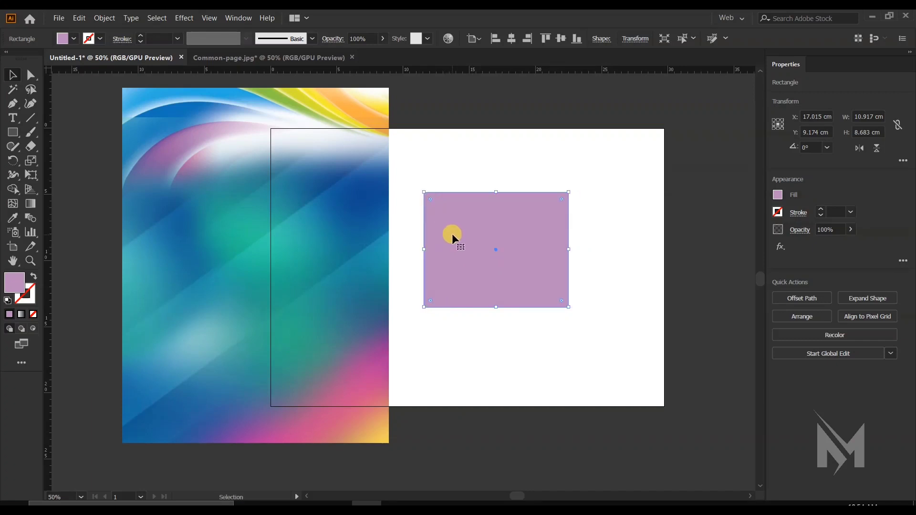
left_click_drag(453, 234, 440, 242)
key("i")
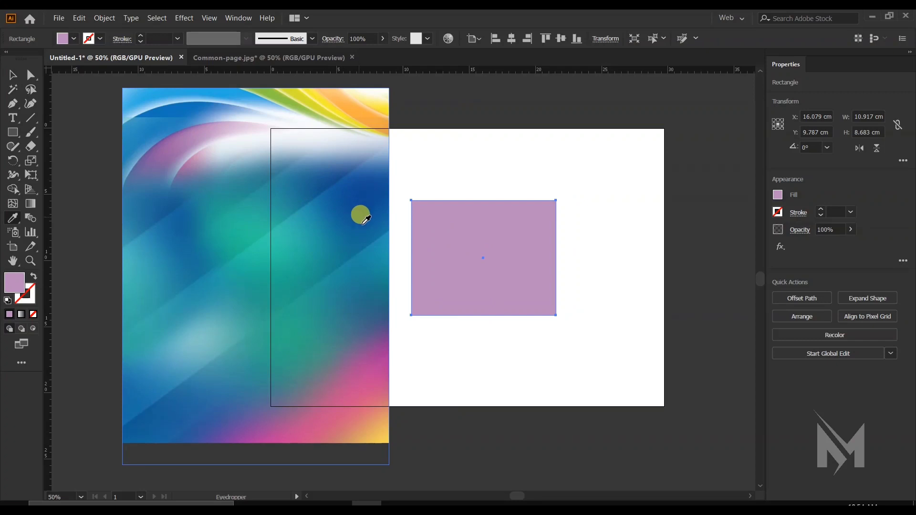
left_click(13, 221)
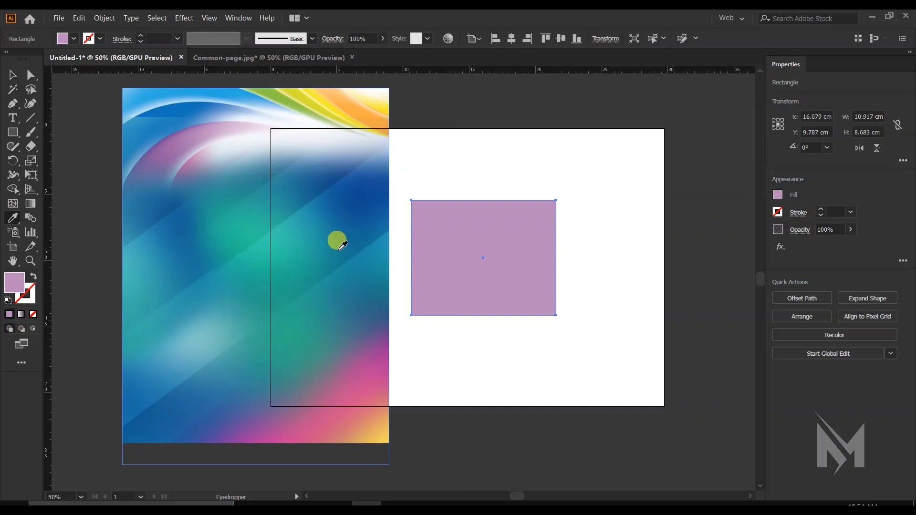
left_click(13, 74)
key("i")
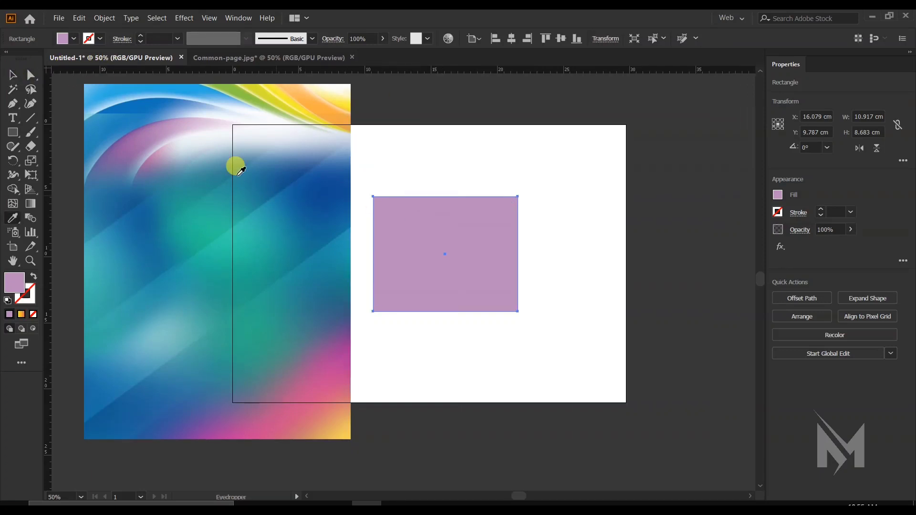
Step: Fill the rectangle with the yellow-to-red gradient swatch and move it up near the artboard's upper edge
left_click(74, 38)
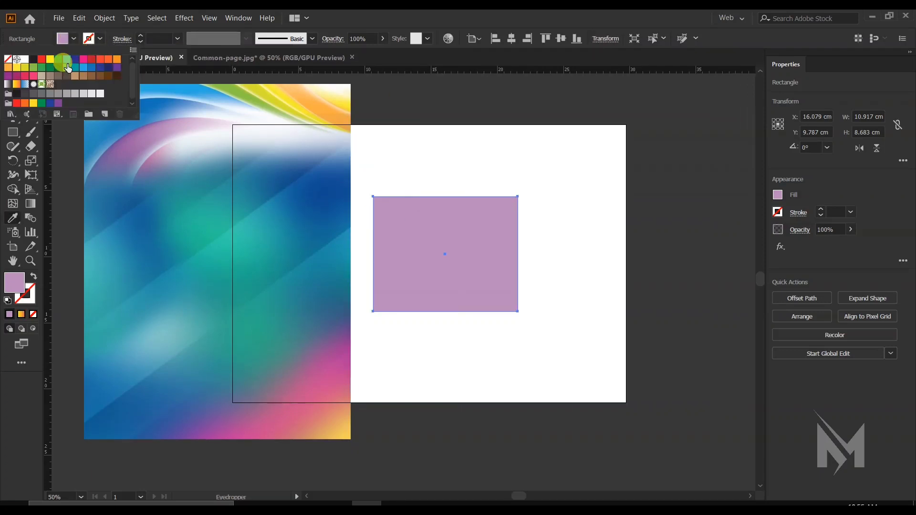
left_click(17, 84)
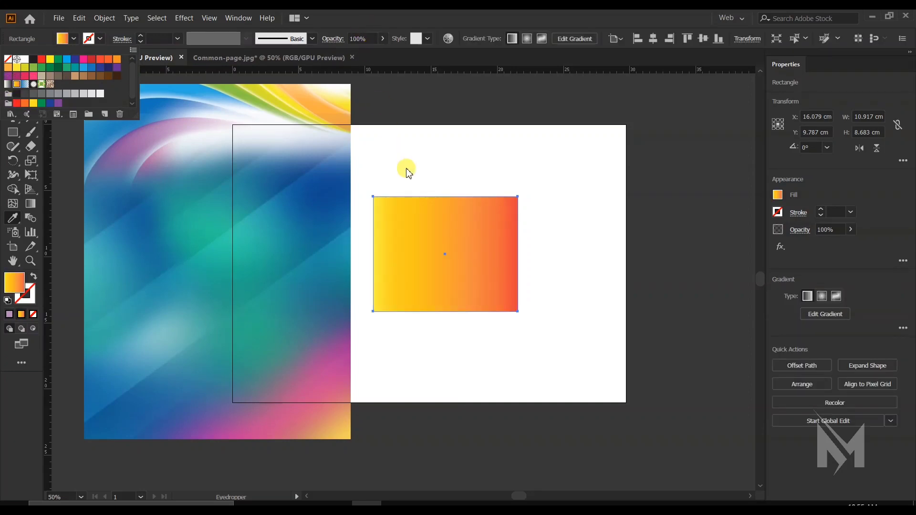
key("v")
left_click_drag(445, 237, 492, 180)
Step: Set the fill to white with nothing selected and draw a hexagon about 8.2 by 7.1 cm below the gradient rectangle
left_click(113, 78)
left_click(74, 38)
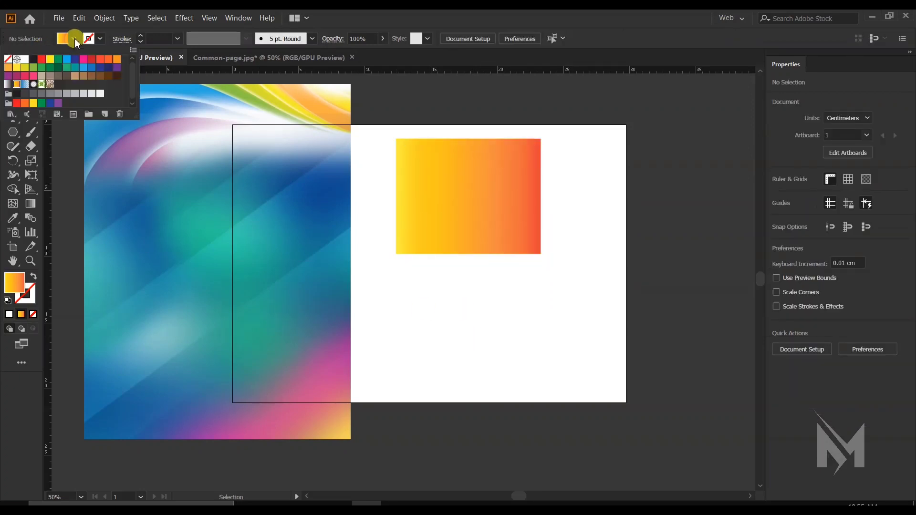
left_click(25, 60)
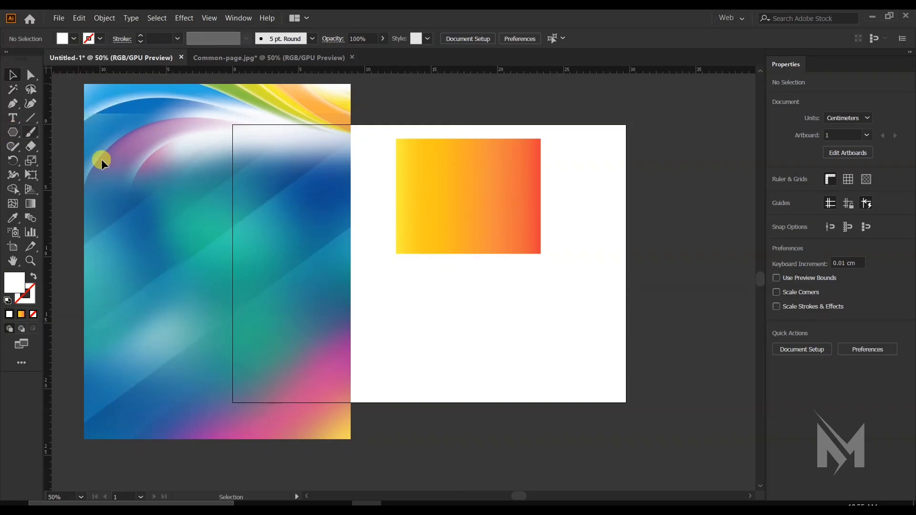
left_click_drag(471, 311, 519, 365)
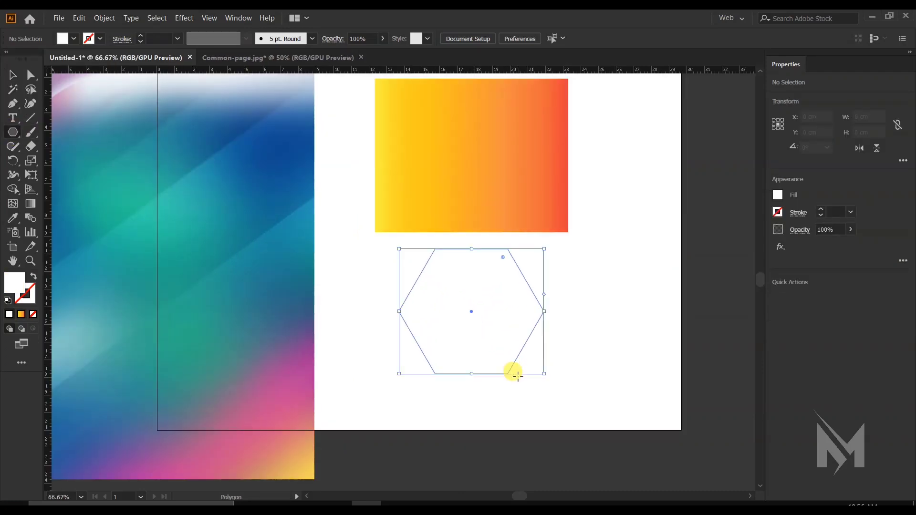
left_click_drag(518, 376, 518, 376)
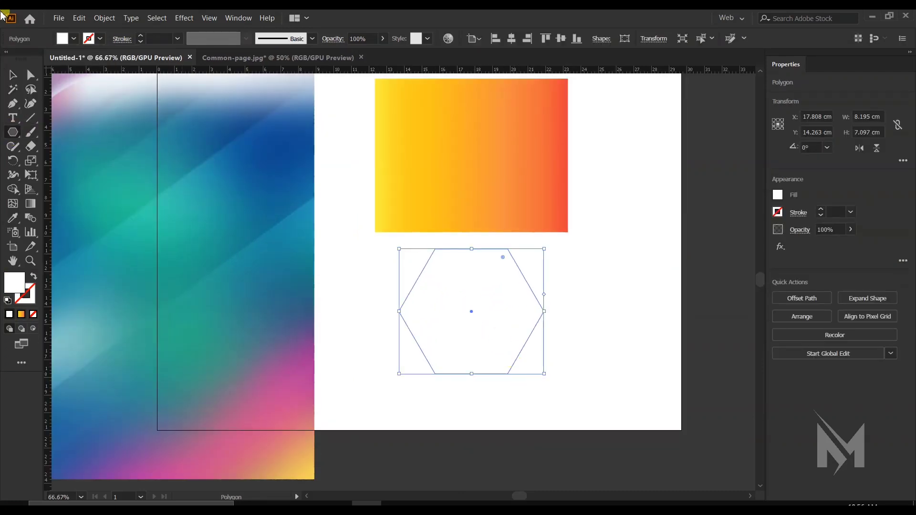
left_click(13, 75)
Step: Apply the rectangle's yellow-to-red gradient to the hexagon with the Eyedropper, keeping the hexagon at its original position
left_click_drag(434, 308, 447, 312)
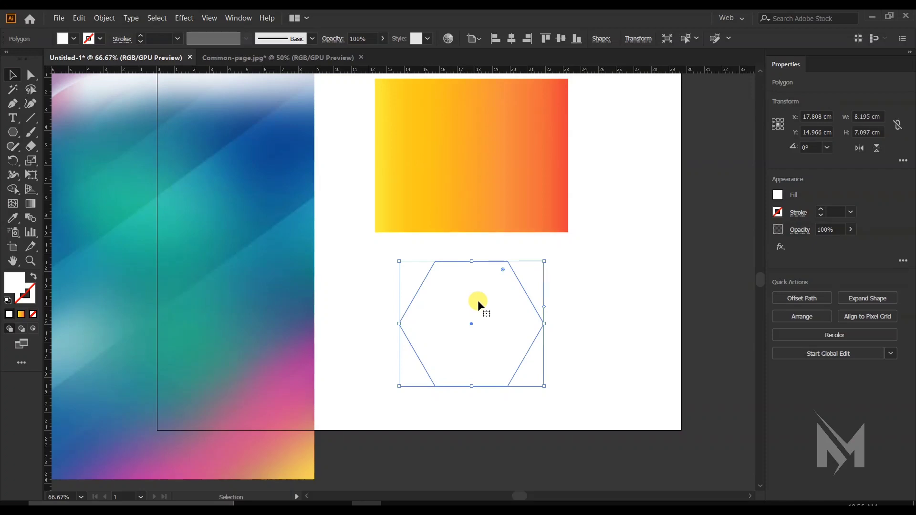
key("i")
key("ctrl+z")
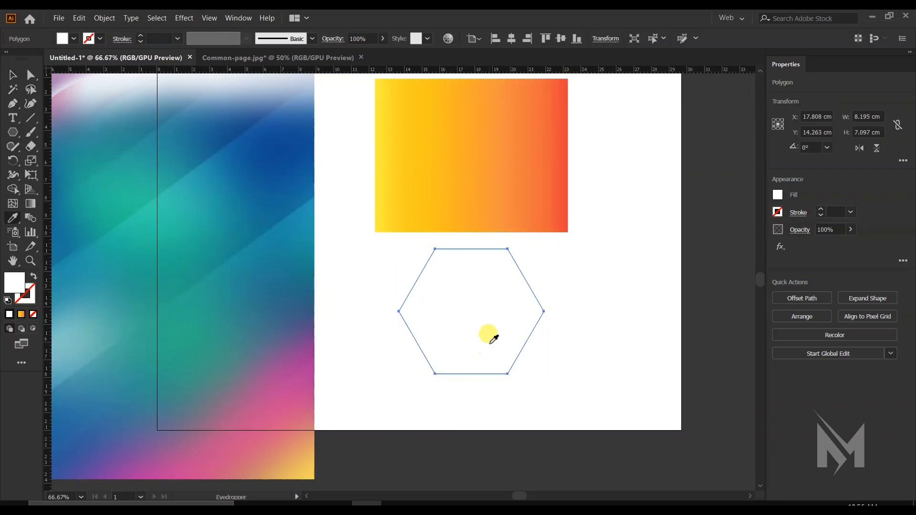
left_click(483, 160)
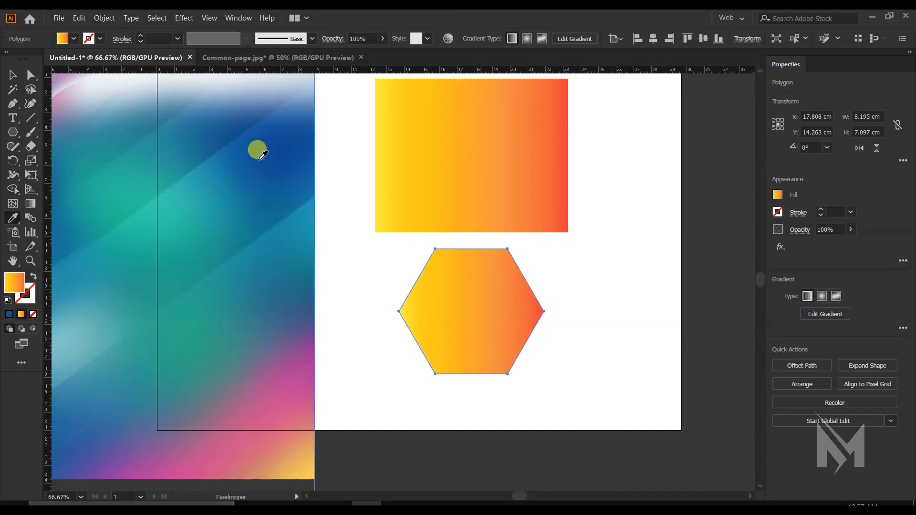
Step: Resample the hexagon's fill from the image's dark blue and teal areas, and finish with nothing selected
left_click(262, 156)
left_click(205, 215)
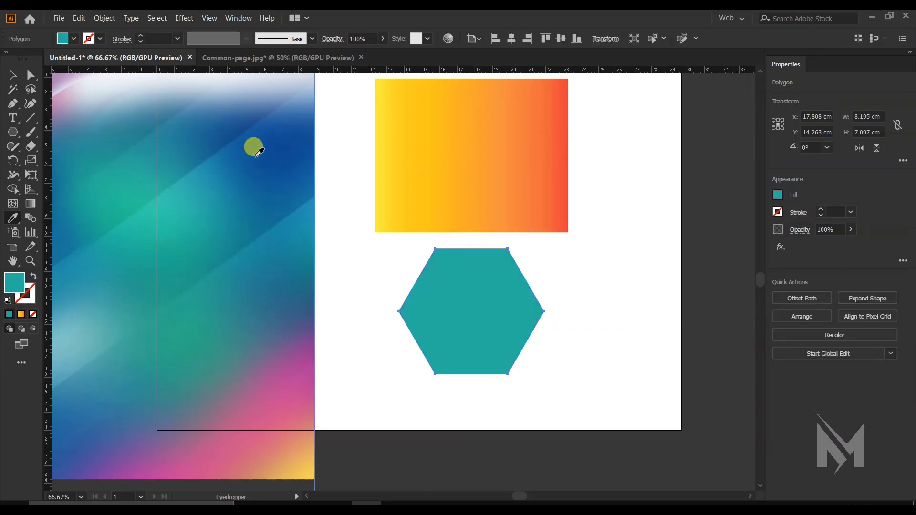
left_click(271, 139)
left_click(312, 200)
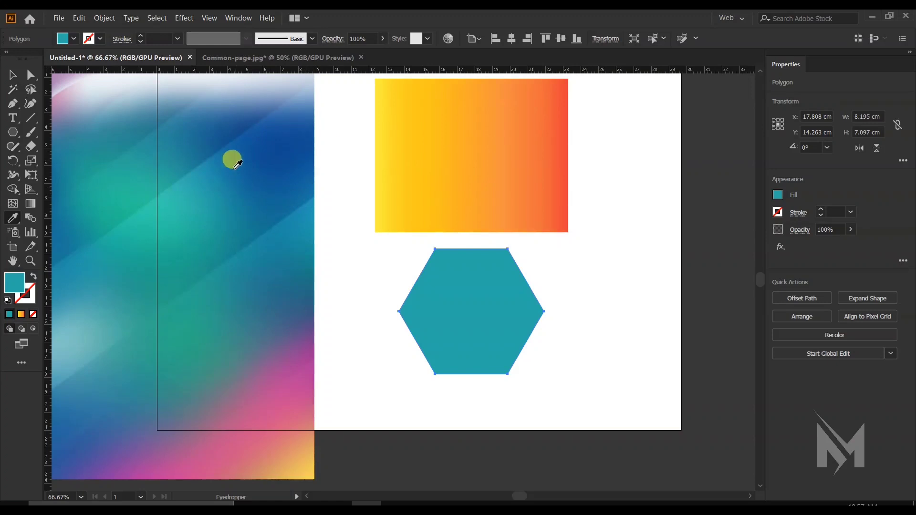
left_click(570, 193)
key("v")
left_click(565, 390)
scroll(565, 391, "up", 1)
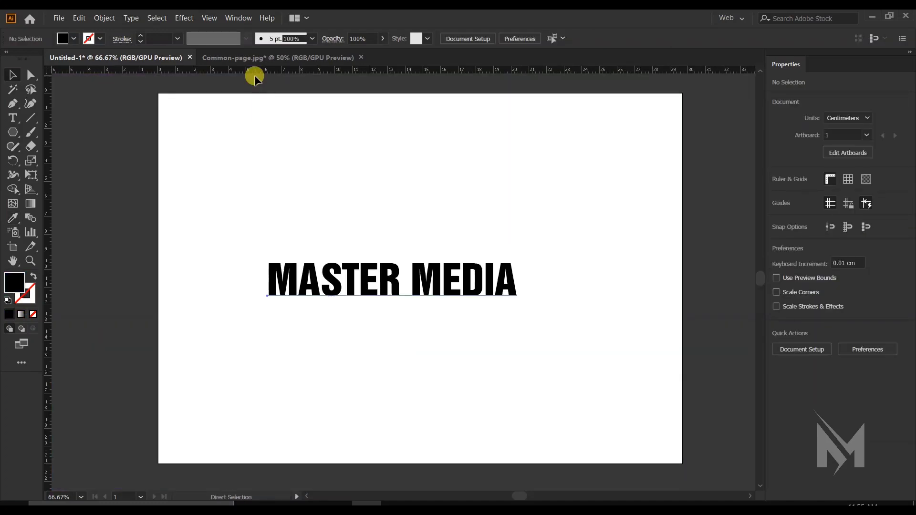
Step: Move the bold MASTER MEDIA text up the artboard and add a second text line reading "MASTER MEDIA" below it
left_click_drag(368, 283, 387, 273)
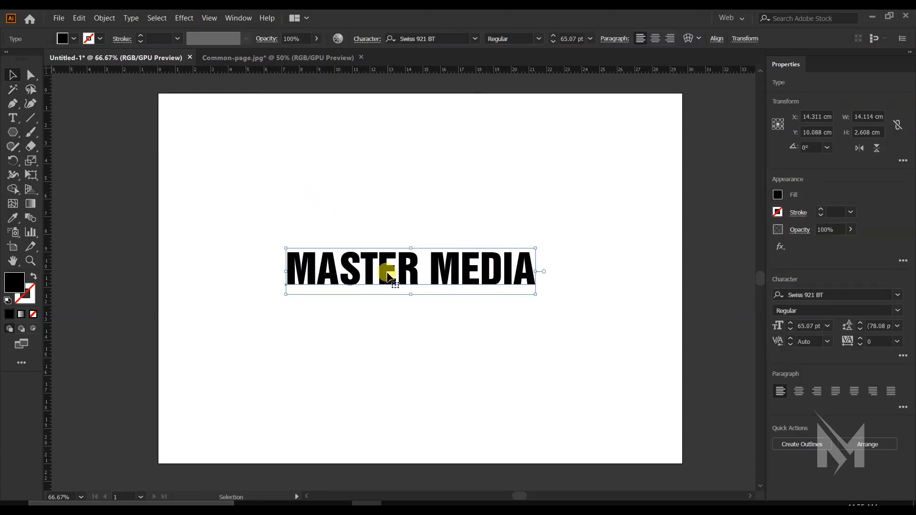
left_click_drag(389, 279, 379, 256)
left_click(13, 118)
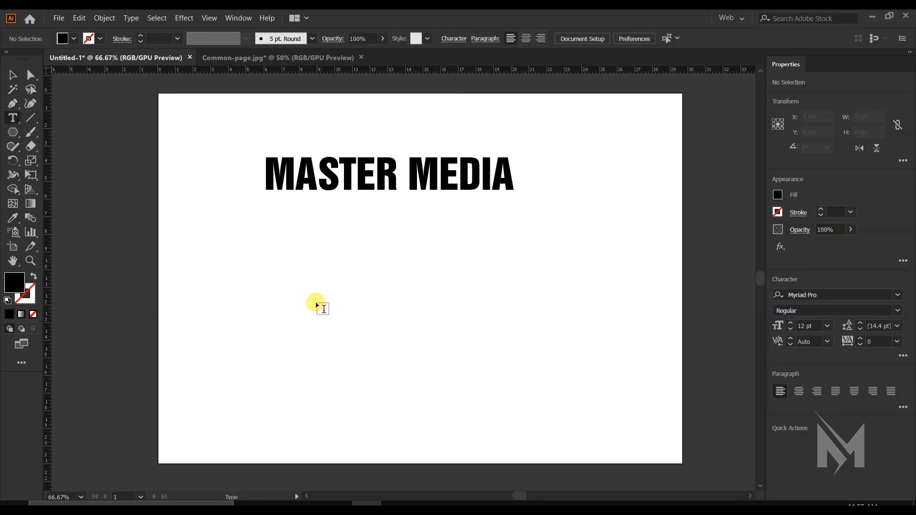
left_click(317, 305)
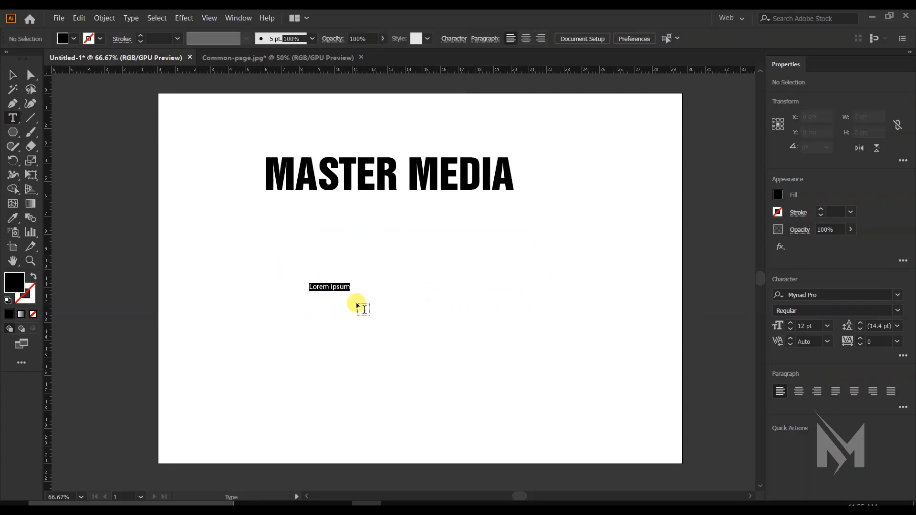
type("MAS")
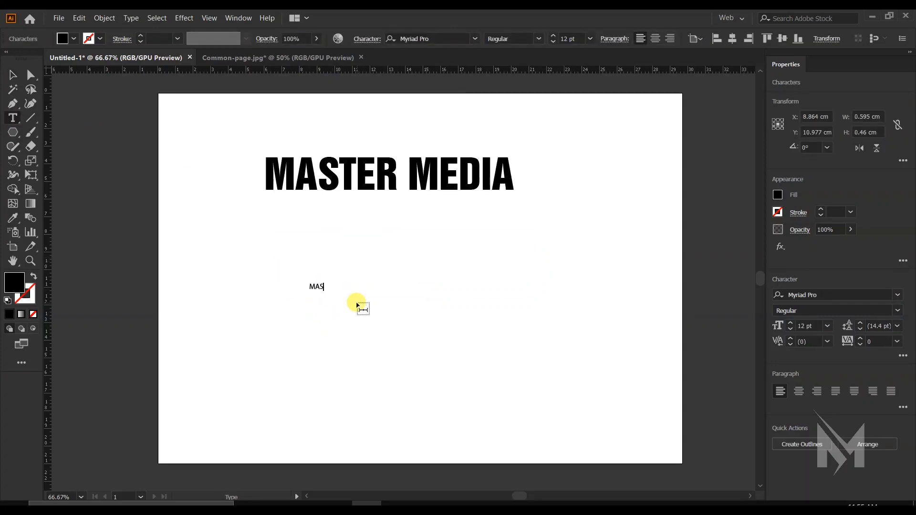
type("TER MEDIA")
Step: Enlarge the new MASTER MEDIA text to about 55 pt and position it beneath the bold text
left_click(12, 75)
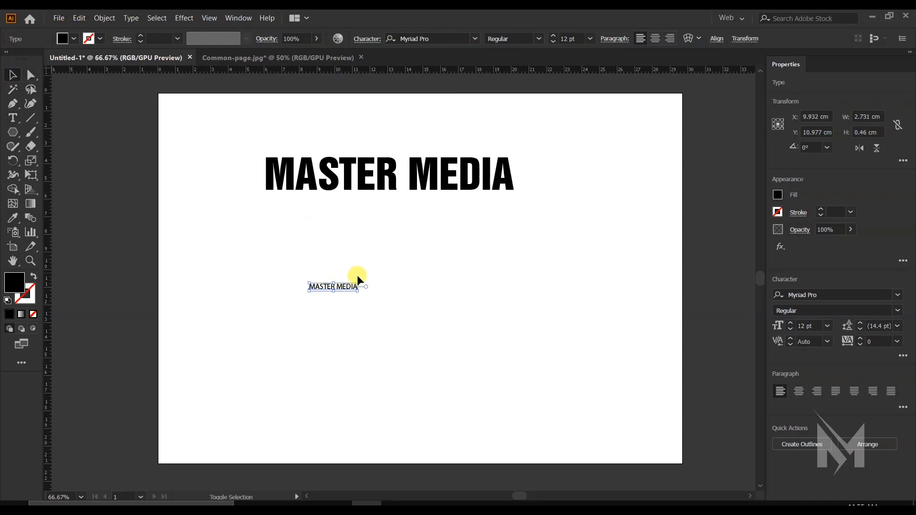
left_click_drag(356, 283, 532, 203)
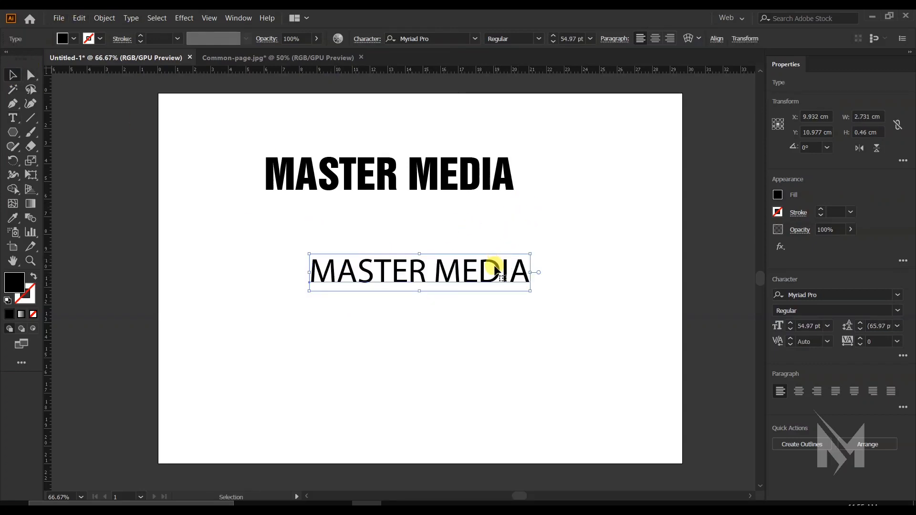
left_click_drag(495, 266, 469, 261)
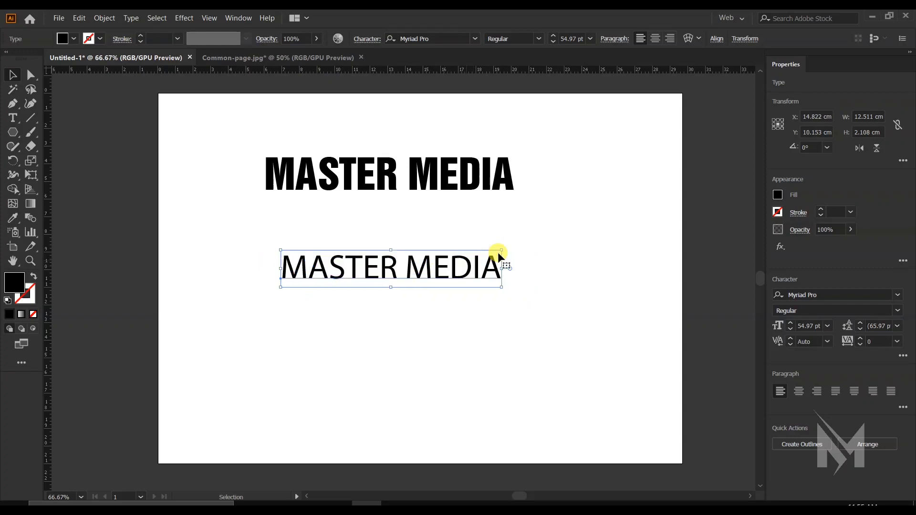
Step: Shift the Myriad Pro text slightly left and copy the bold text's Swiss 921 BT character formatting onto it with the Eyedropper
left_click(432, 180)
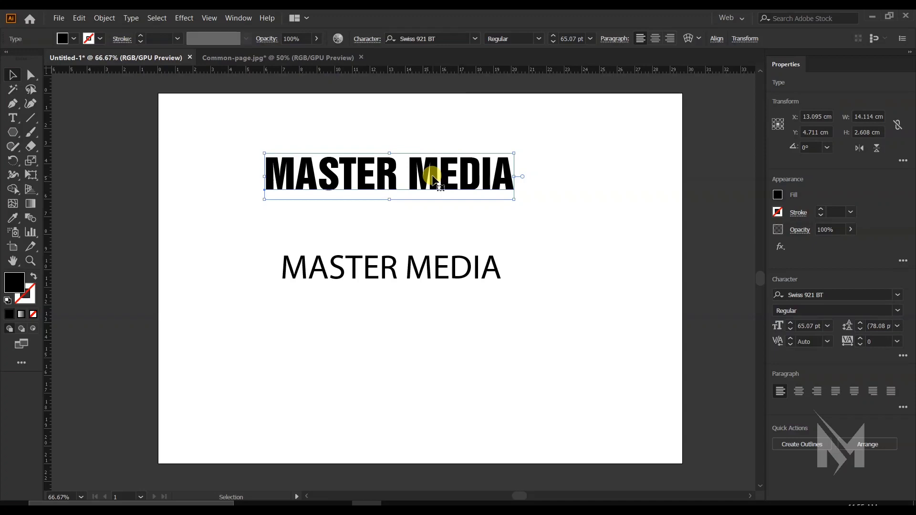
left_click(454, 265)
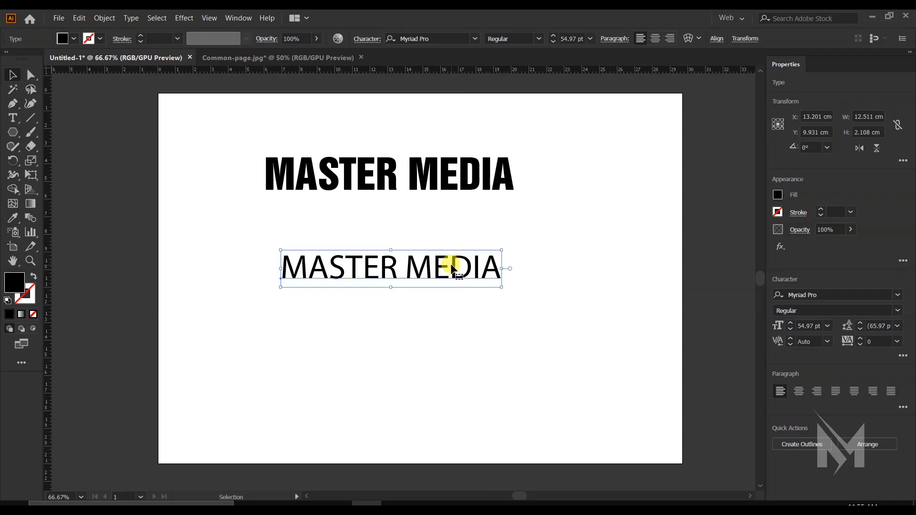
left_click_drag(443, 265, 435, 266)
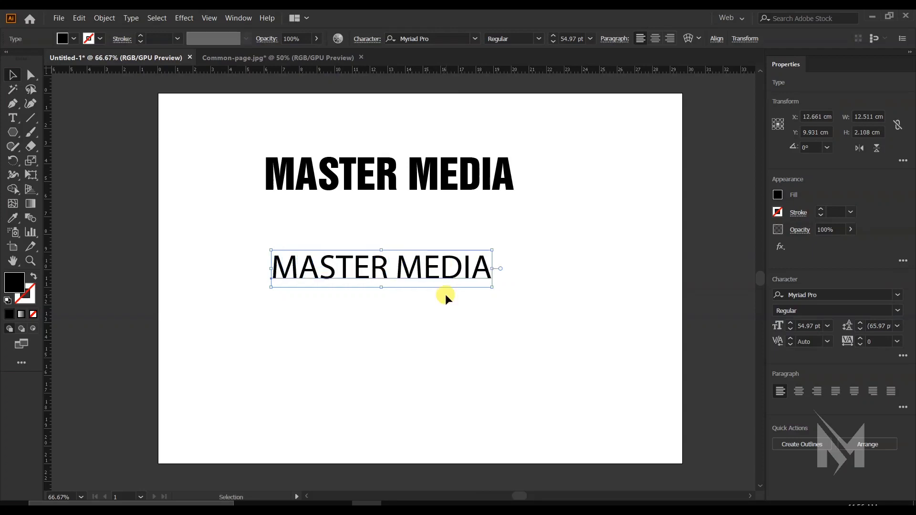
key("i")
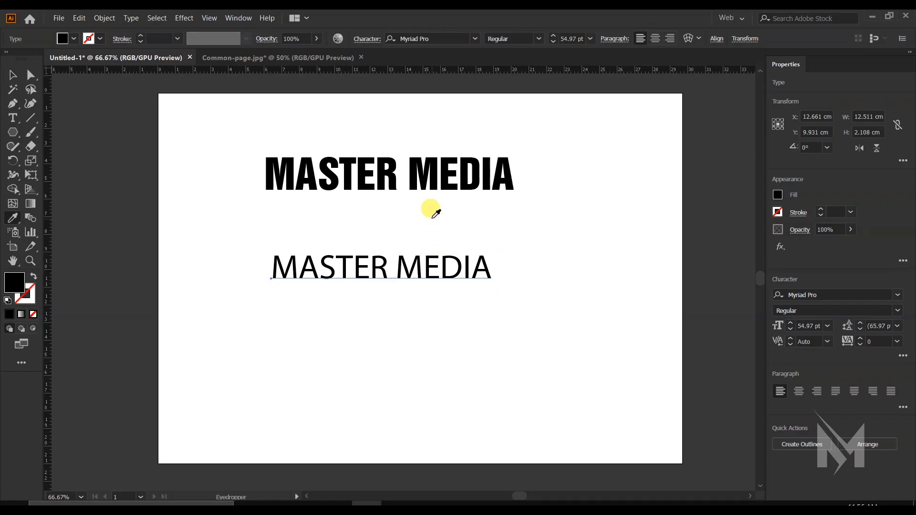
left_click(432, 167)
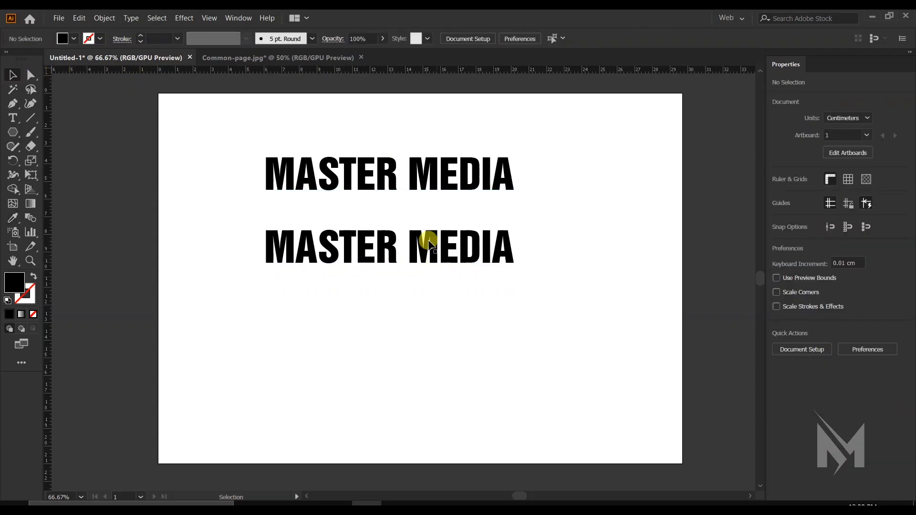
left_click(432, 252)
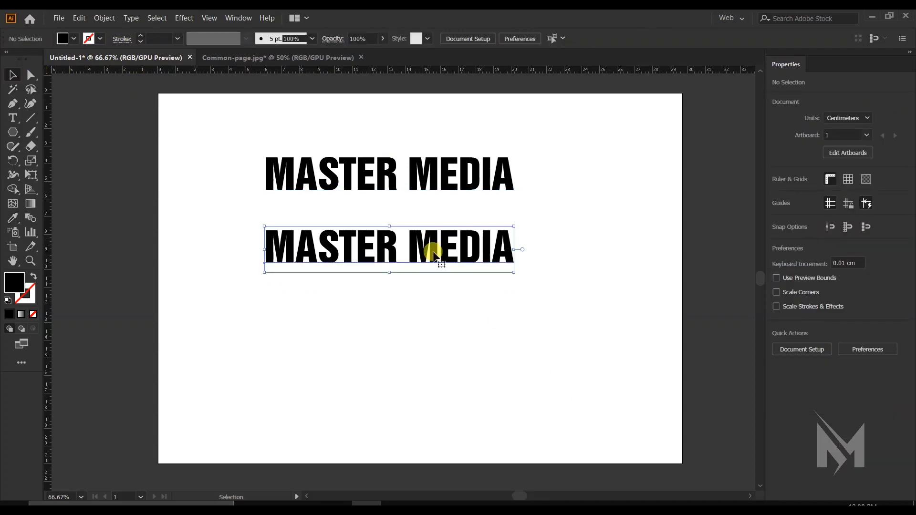
left_click_drag(433, 280, 431, 288)
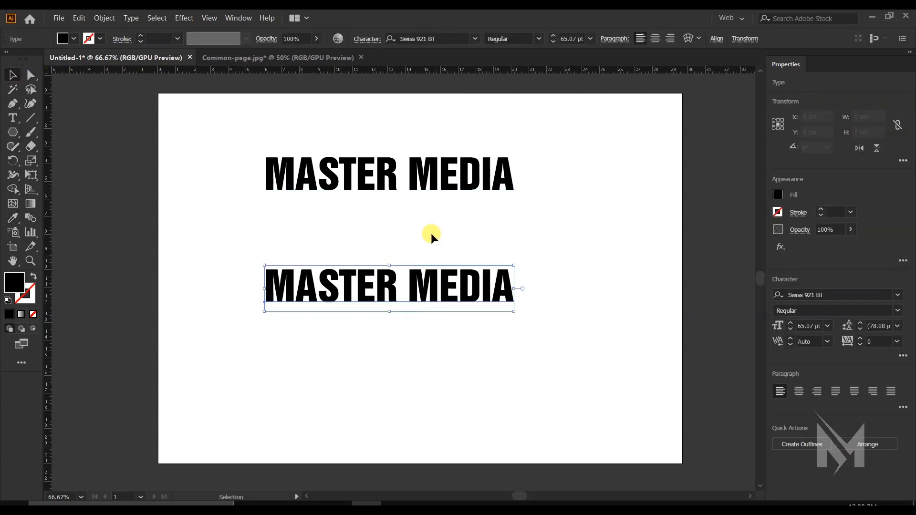
left_click_drag(422, 181, 426, 200)
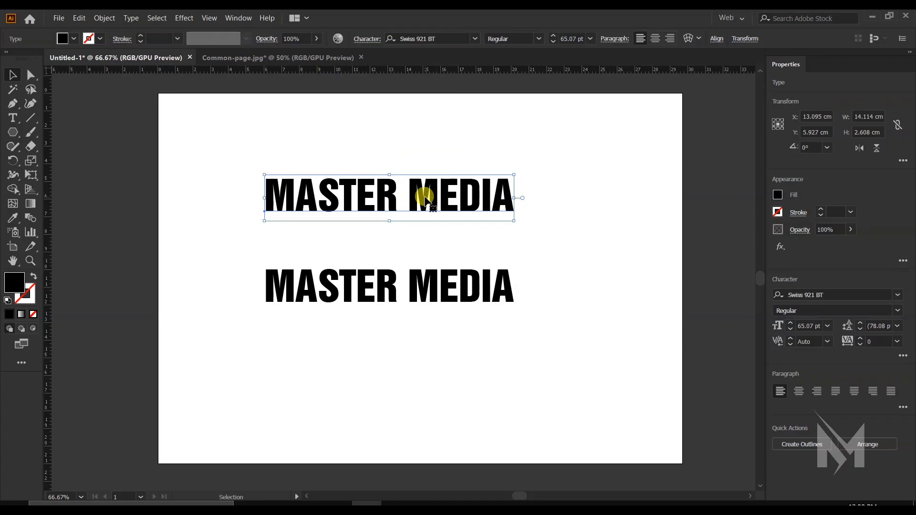
key("ctrl+z")
key("ctrl+z")
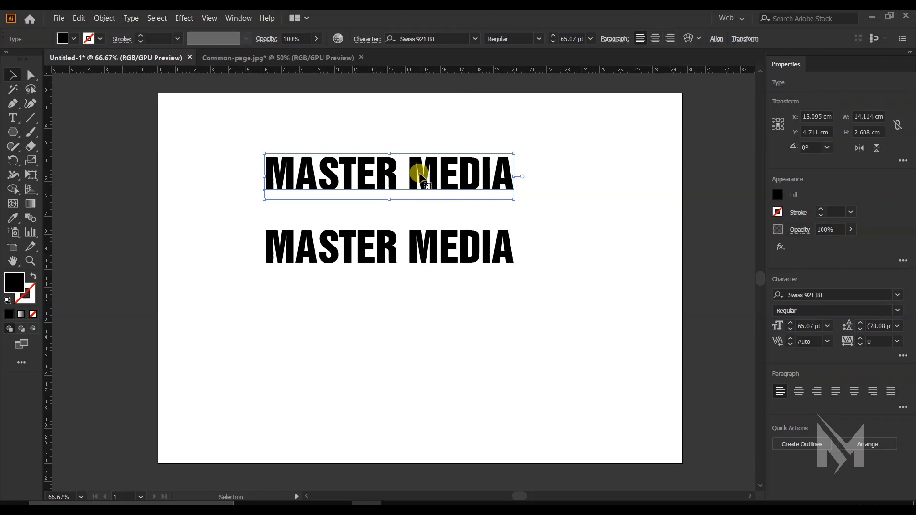
Step: Move the lower MASTER MEDIA text slightly down, and shift the upper one slightly right and down
left_click(433, 251)
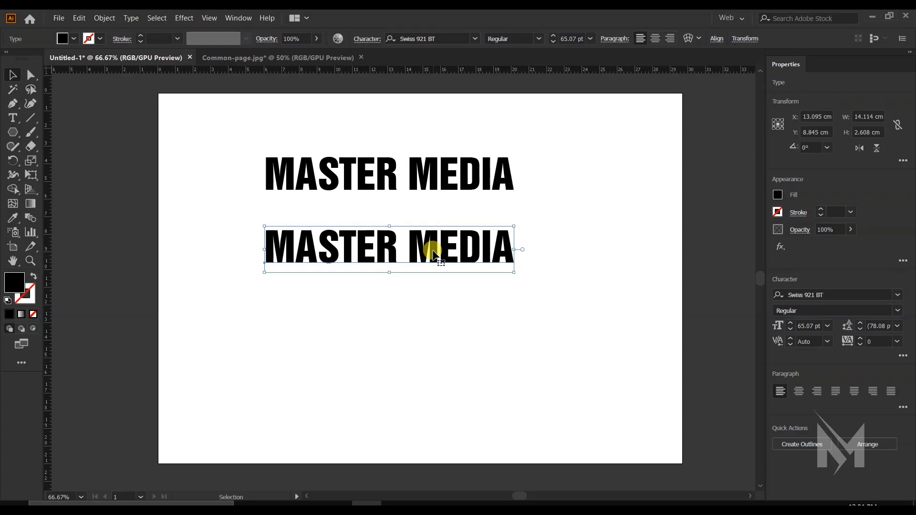
left_click_drag(433, 251, 438, 264)
left_click(442, 184)
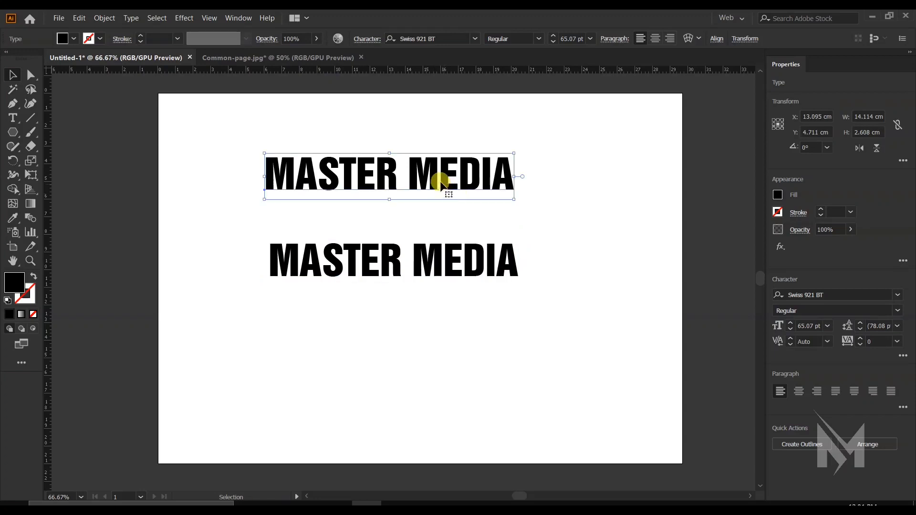
left_click_drag(439, 179, 478, 198)
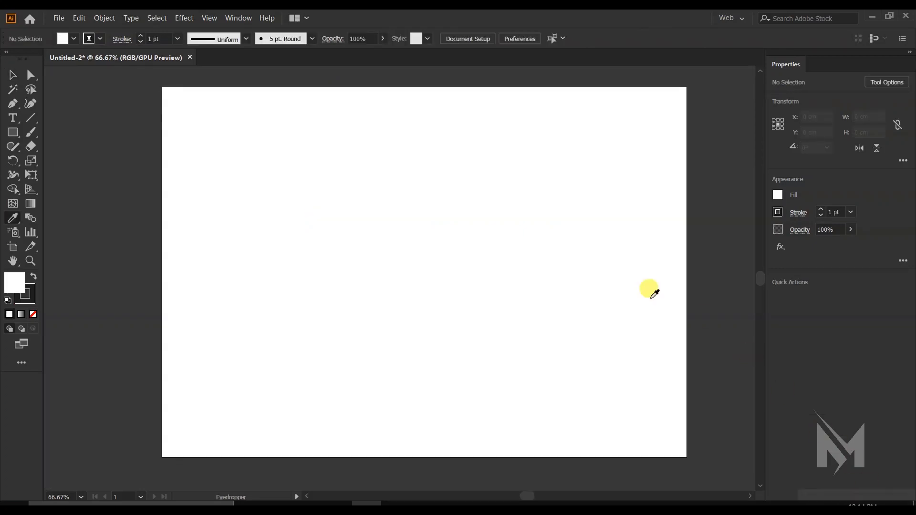
Step: Switch from the Eyedropper to the Measure tool in the blank document
left_click(14, 221)
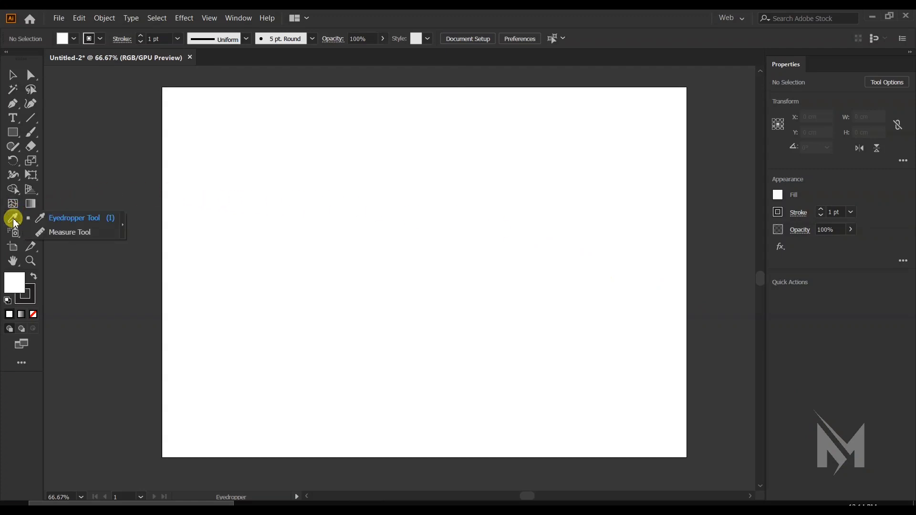
left_click(69, 234)
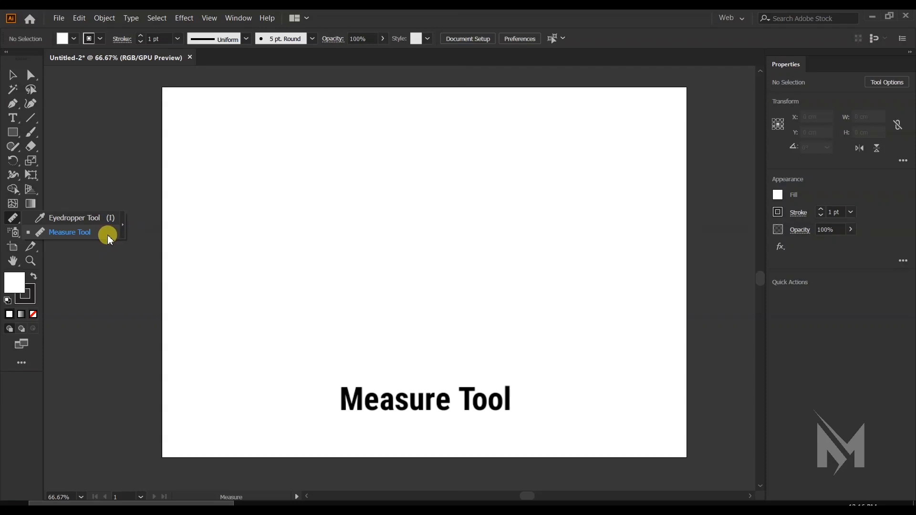
left_click(107, 234)
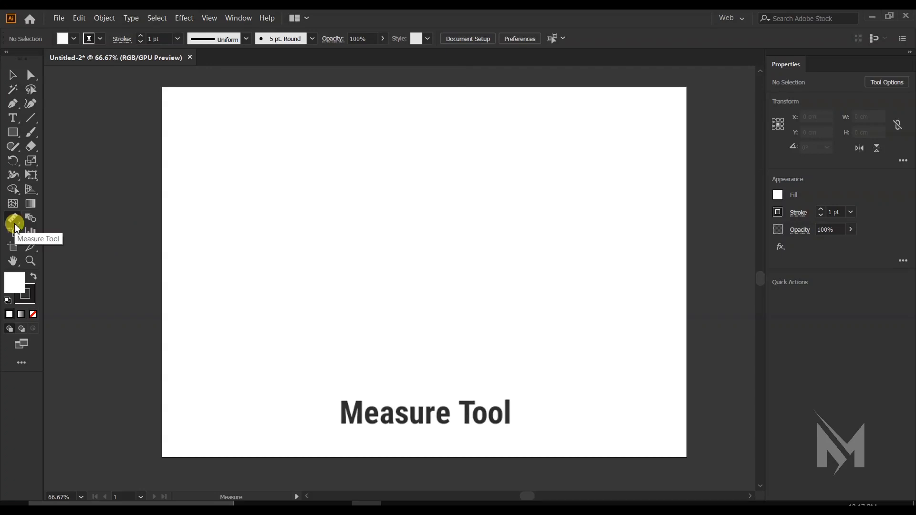
Step: Draw a thin vertical rectangle about 0.95 by 11.9 cm near the artboard's upper edge and place a copy to its lower left
left_click(14, 135)
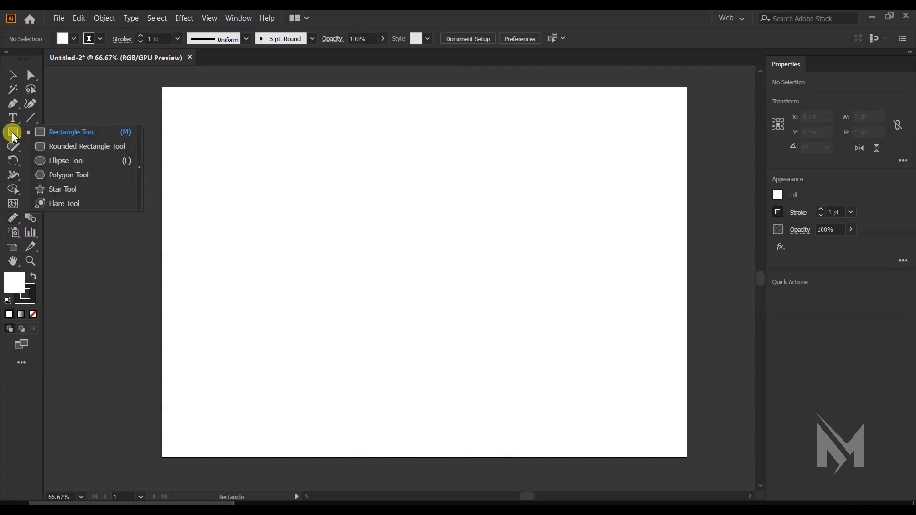
left_click(52, 135)
left_click_drag(393, 104, 402, 306)
key("v")
left_click_drag(405, 256, 301, 385)
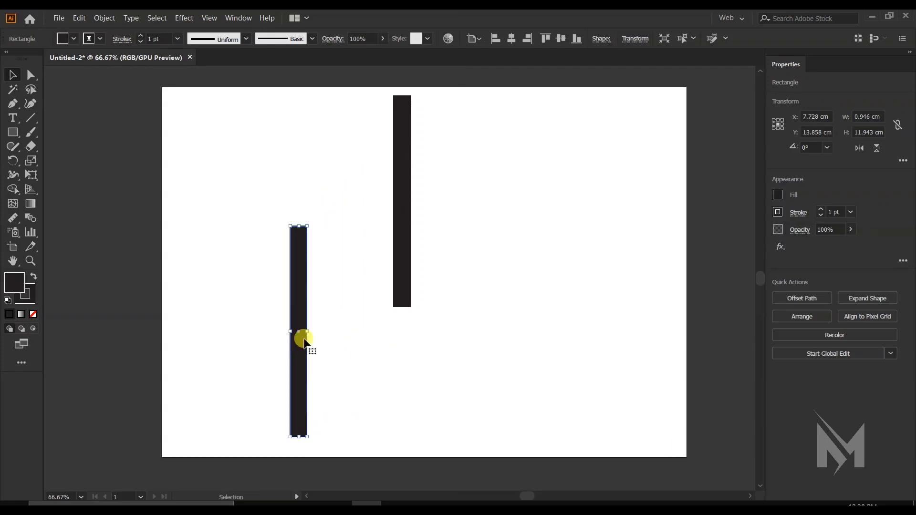
Step: Add a horizontal copy of the bar across both vertical bars and pull the upper vertical bar's lower end slightly down
left_click_drag(303, 296, 366, 268)
left_click_drag(371, 192, 366, 269)
left_click(403, 296)
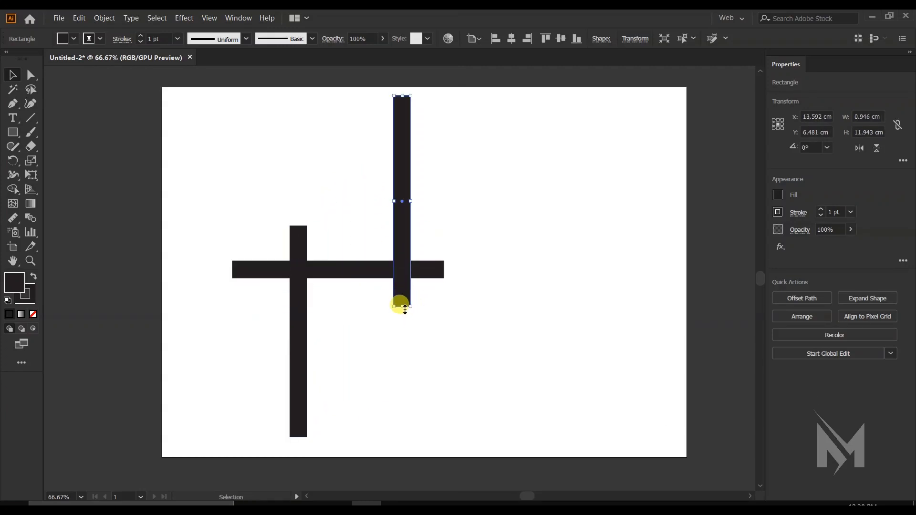
left_click_drag(402, 307, 402, 317)
Step: Shift the horizontal bar slightly right and place a copy of it lower down, across the left vertical bar
left_click(433, 308)
left_click(438, 273)
left_click_drag(438, 275, 459, 276)
left_click_drag(321, 272, 350, 365)
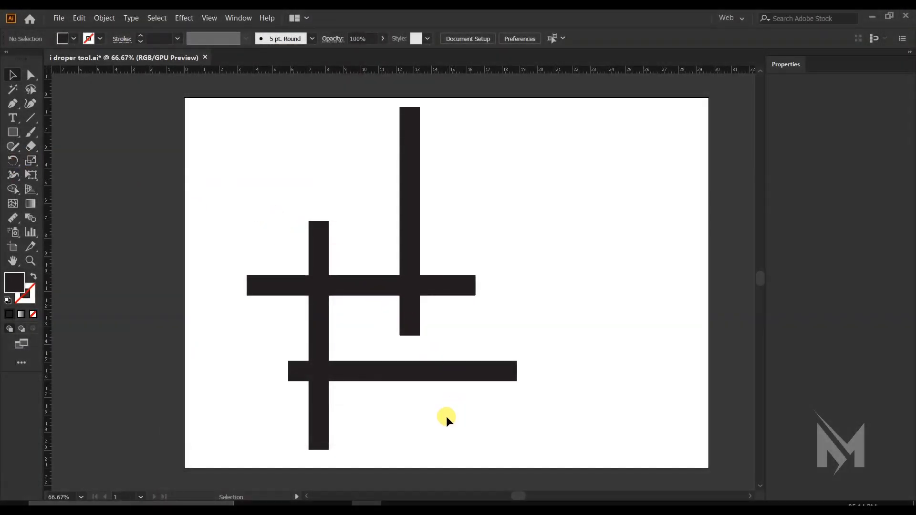
Step: Fill all four bars with the brown swatch and deselect them
left_click_drag(445, 419, 256, 206)
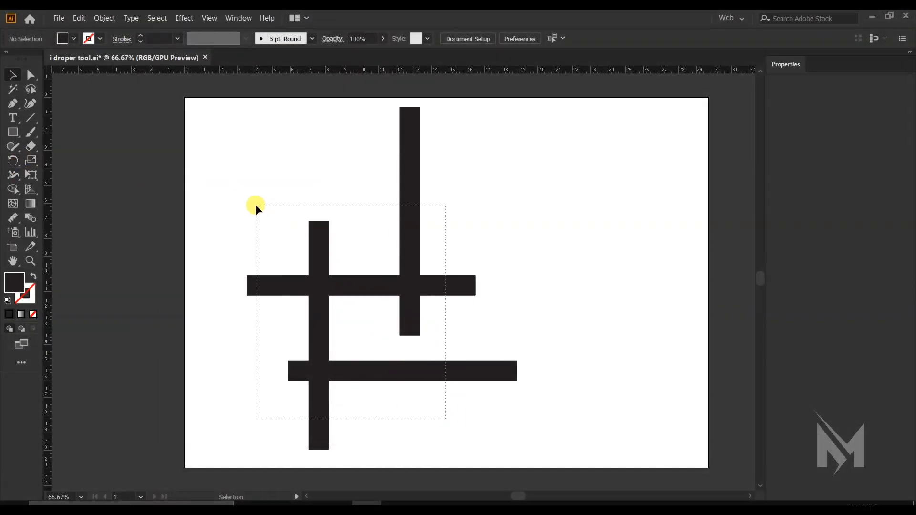
left_click(74, 38)
left_click(84, 77)
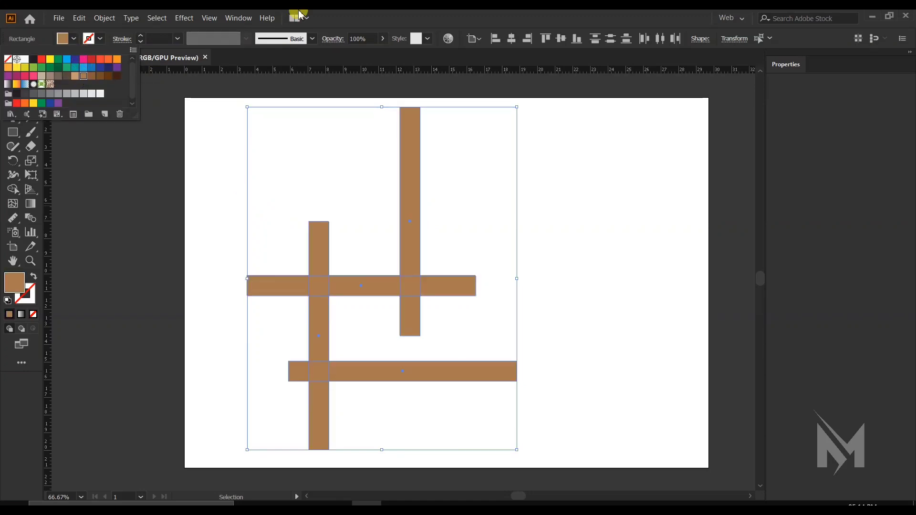
left_click(265, 129)
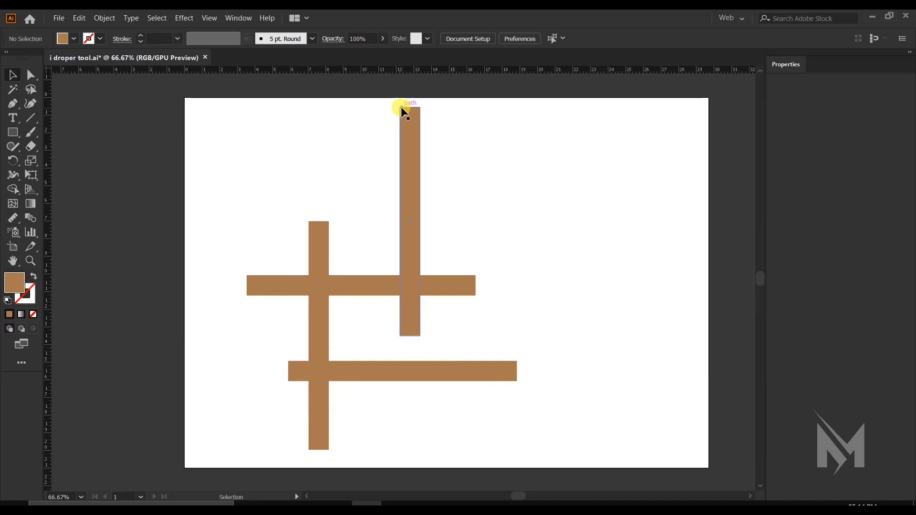
Step: Measure the upper vertical bar's left edge from its top to the horizontal bar, and move the Info panel to clear artboard space
left_click(12, 217)
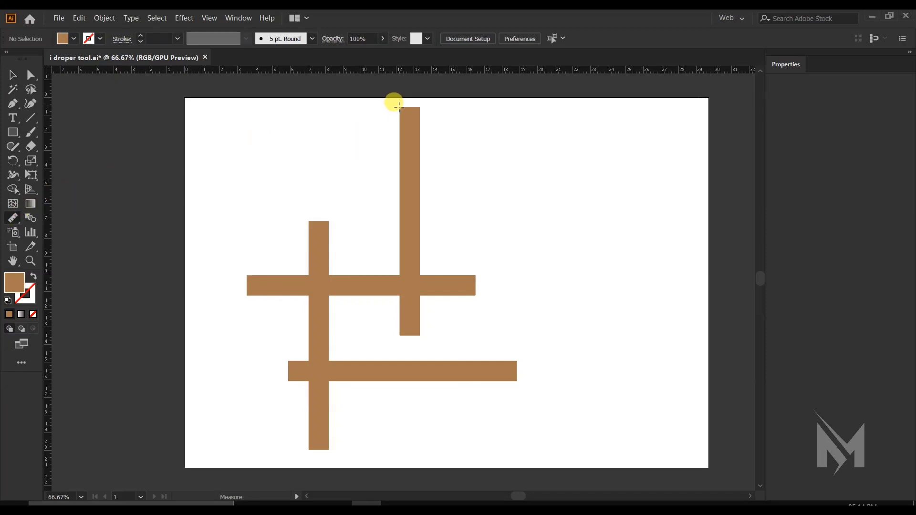
left_click_drag(400, 107, 402, 279)
mouse_move(284, 117)
left_mouse_down()
mouse_move(302, 120)
mouse_move(253, 120)
mouse_move(251, 141)
mouse_move(283, 128)
mouse_move(273, 125)
left_mouse_up()
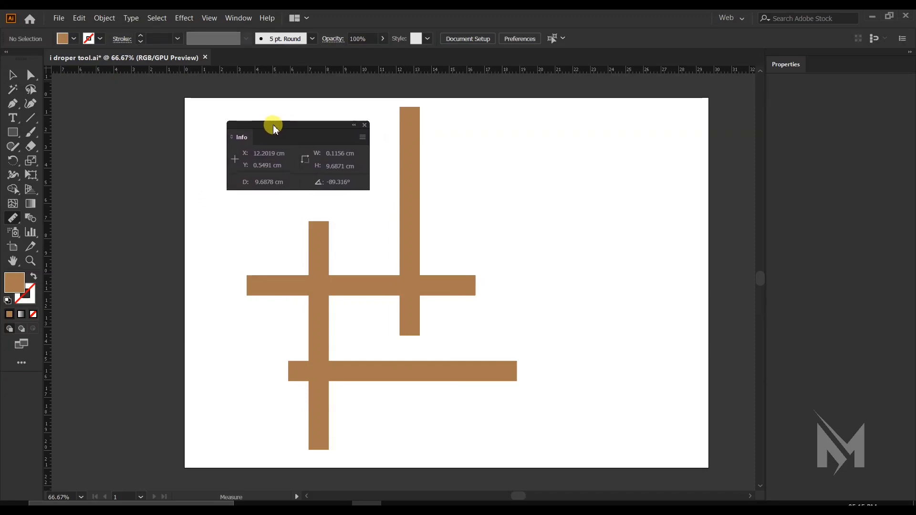
left_click_drag(273, 124, 265, 121)
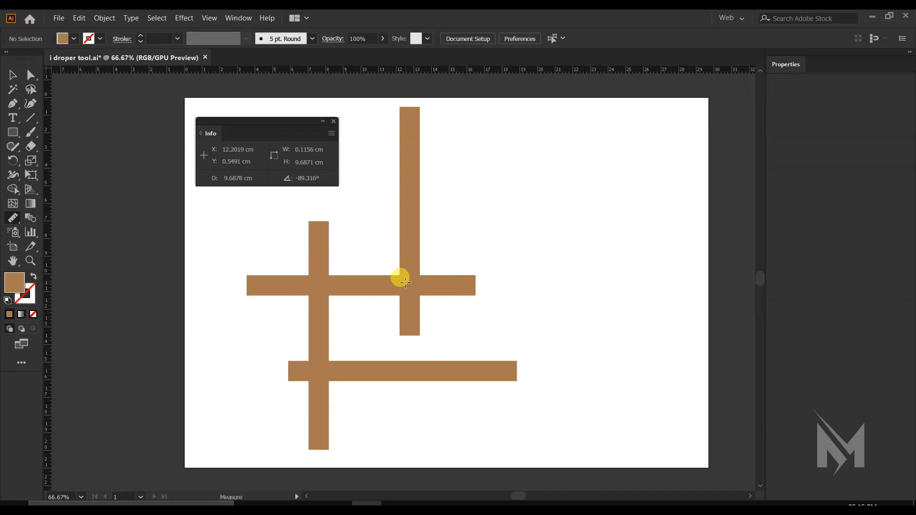
Step: Measure the gap between the two vertical bars and several diagonal distances from the upper vertical bar's top corners to the other bars
left_click_drag(399, 276, 326, 275)
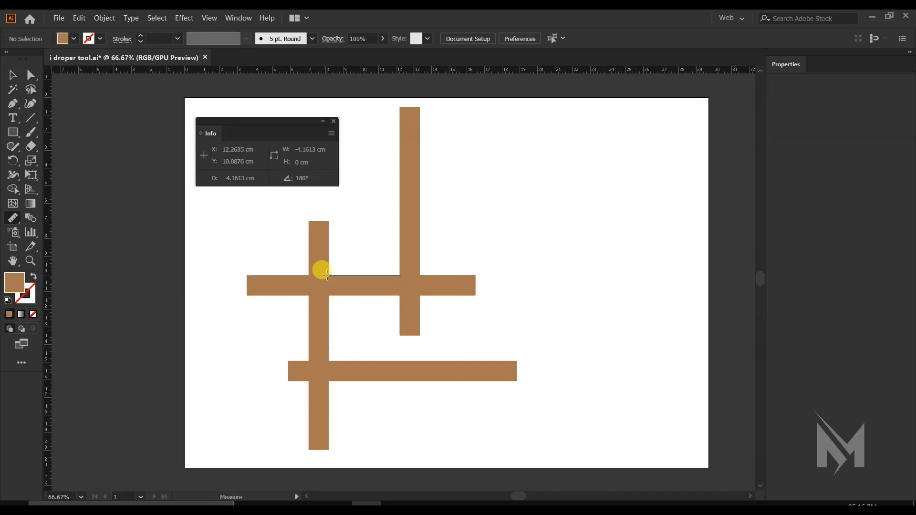
left_click_drag(418, 108, 475, 276)
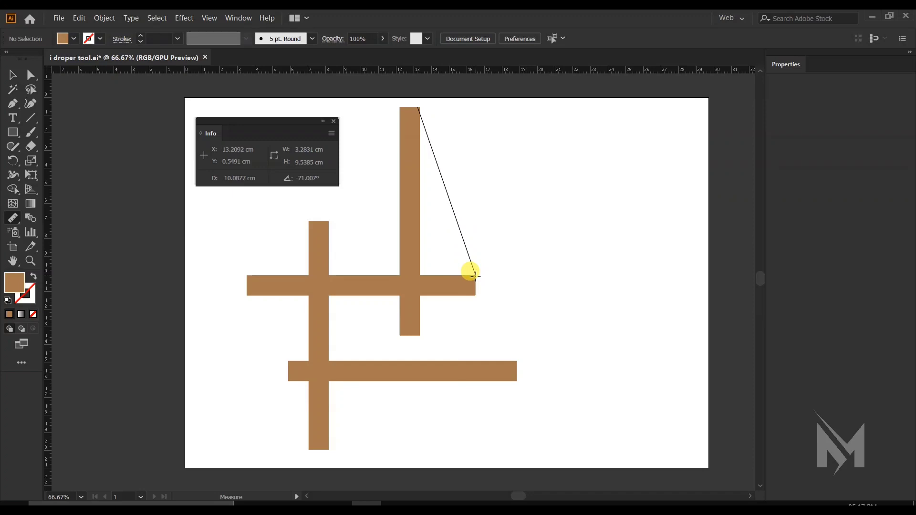
left_click_drag(400, 108, 323, 221)
left_click_drag(401, 109, 328, 366)
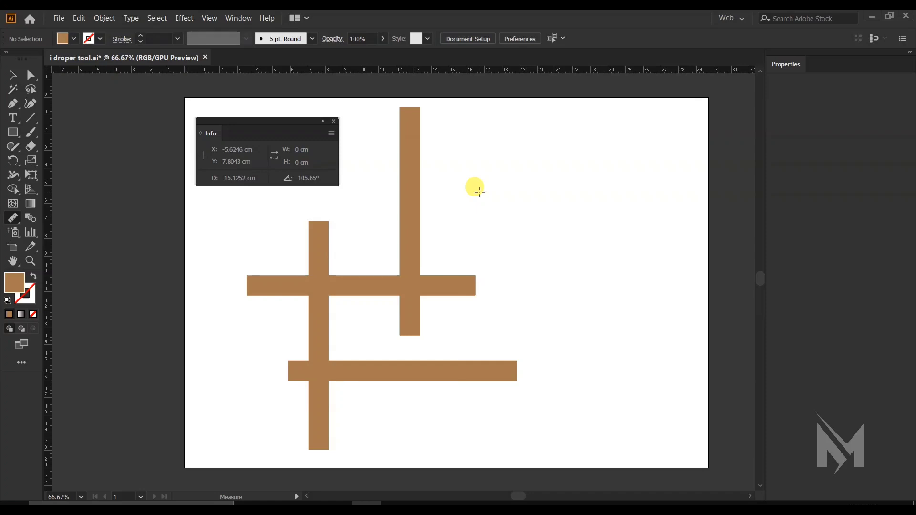
Step: Move the upper vertical bar about 2.1 cm right, rotate it counterclockwise into a slant across the horizontal bar's right end, and deselect it
left_click(13, 75)
left_click(416, 191)
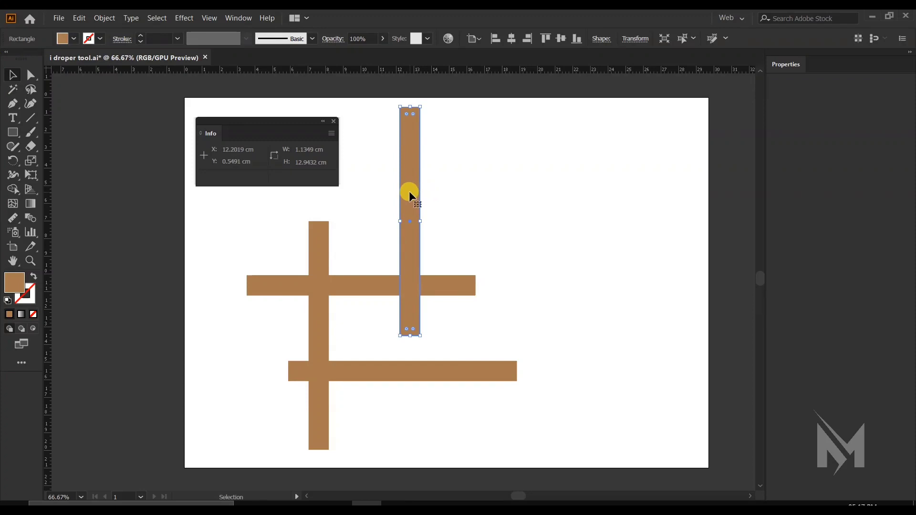
left_click_drag(409, 193, 444, 196)
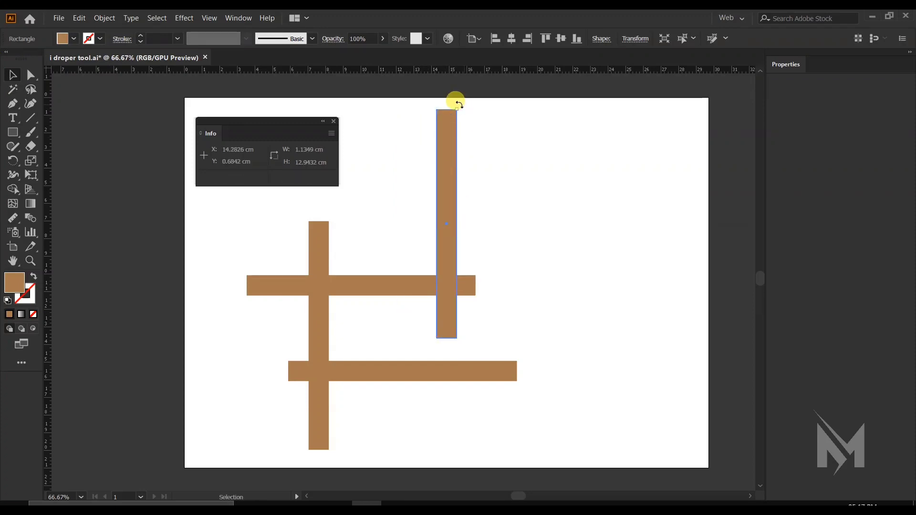
left_click_drag(457, 103, 393, 106)
left_click_drag(448, 225, 440, 221)
left_click(526, 211)
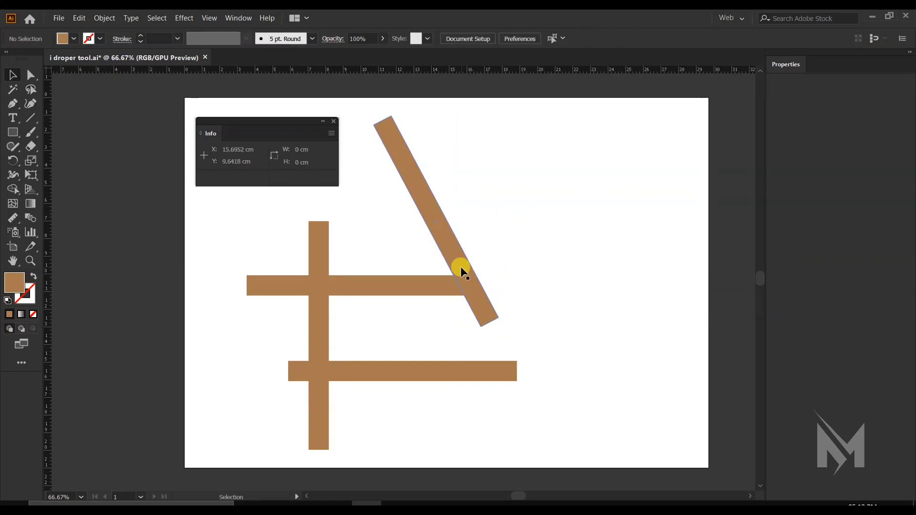
Step: Measure the slanted bar's left edge, its width near the horizontal bar, and diagonal distances across the nearby artwork
left_click(13, 218)
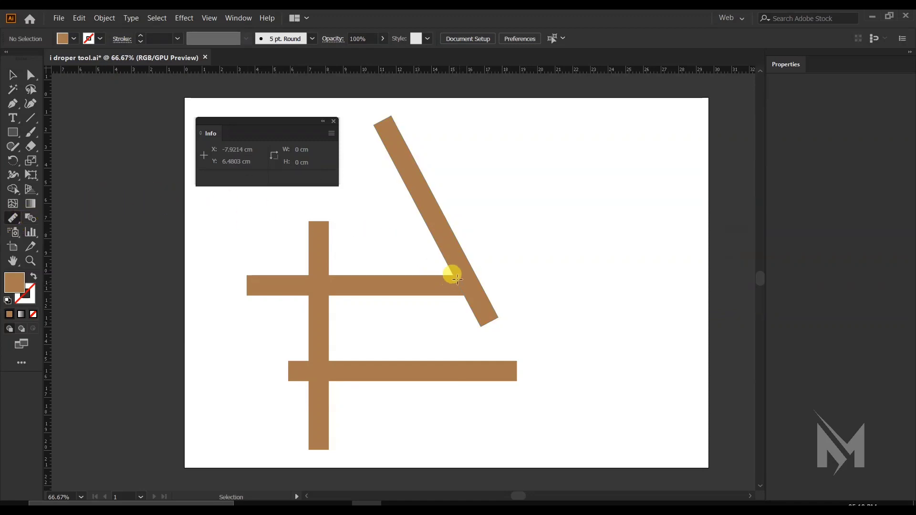
left_click_drag(452, 274, 373, 124)
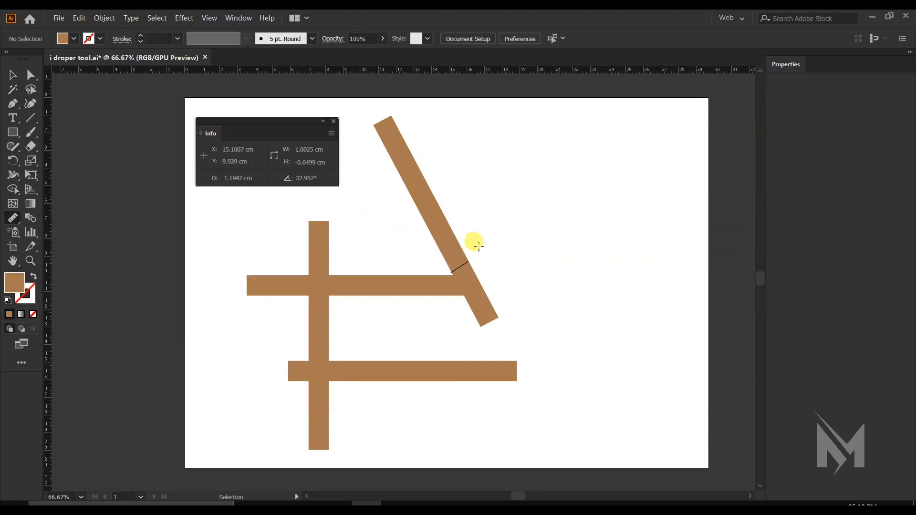
left_click_drag(462, 260, 541, 137)
left_click_drag(328, 221, 474, 183)
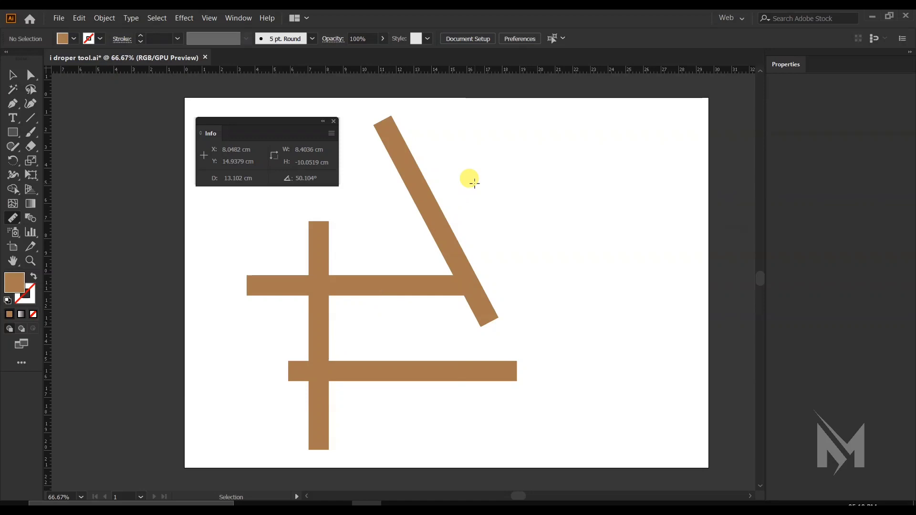
Step: Draw a brown rectangle about 9.75 by 7.93 cm to the right of the slanted bar and show its transform values
left_click(13, 132)
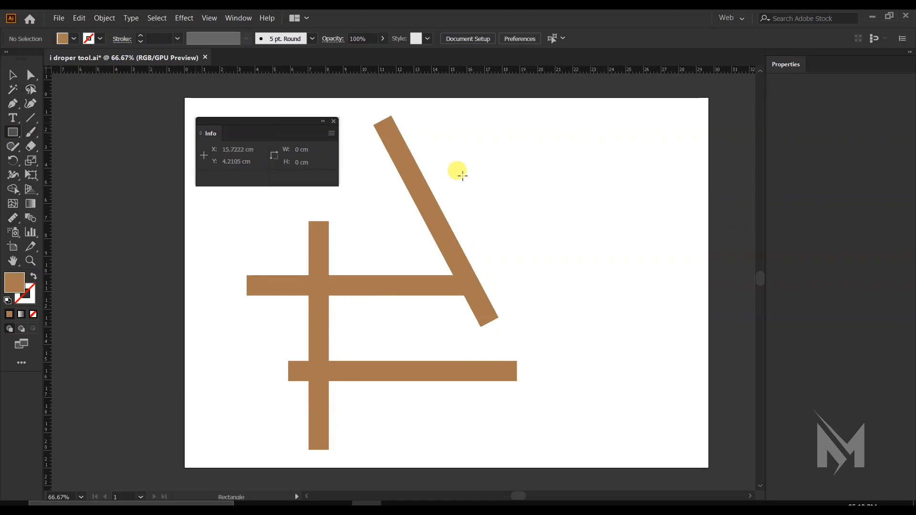
left_click_drag(493, 146, 666, 286)
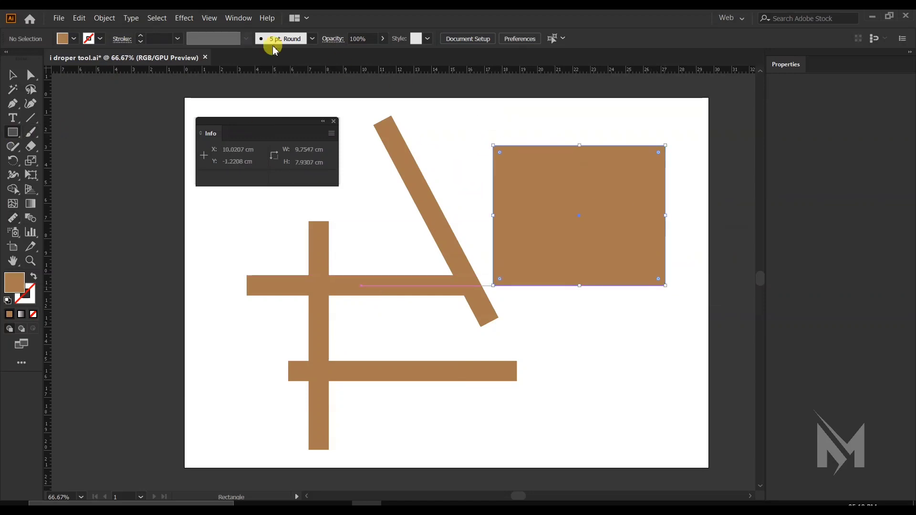
left_click(13, 74)
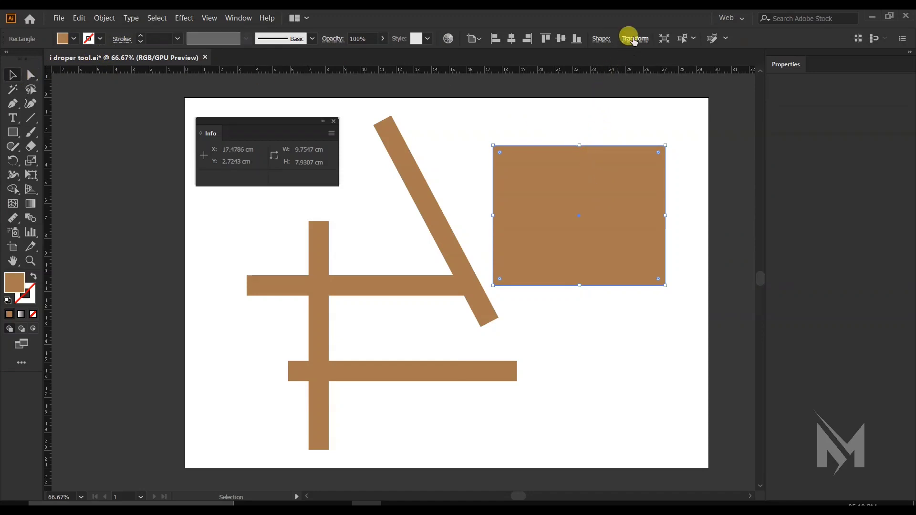
left_click(632, 38)
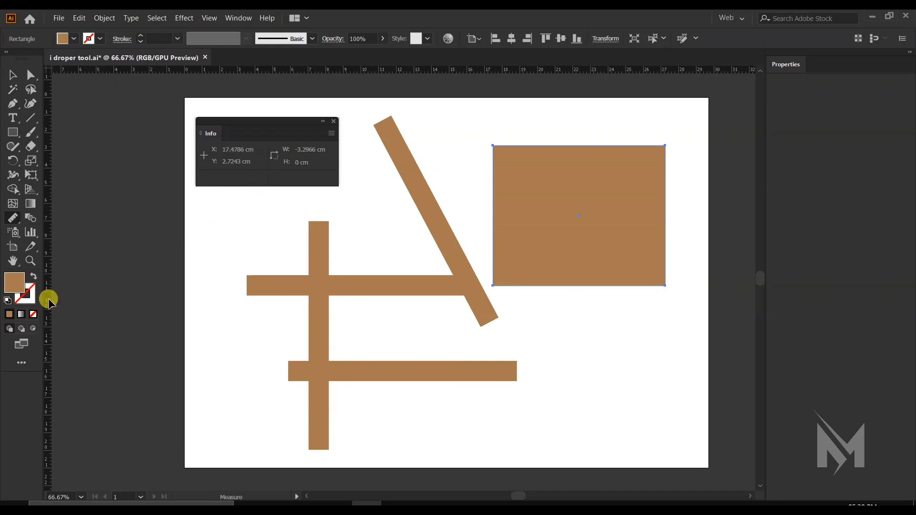
Step: Place a vertical ruler guide through the rectangle at about X 24.4 cm and measure from the rectangle's right edge to it
left_click_drag(47, 300, 614, 298)
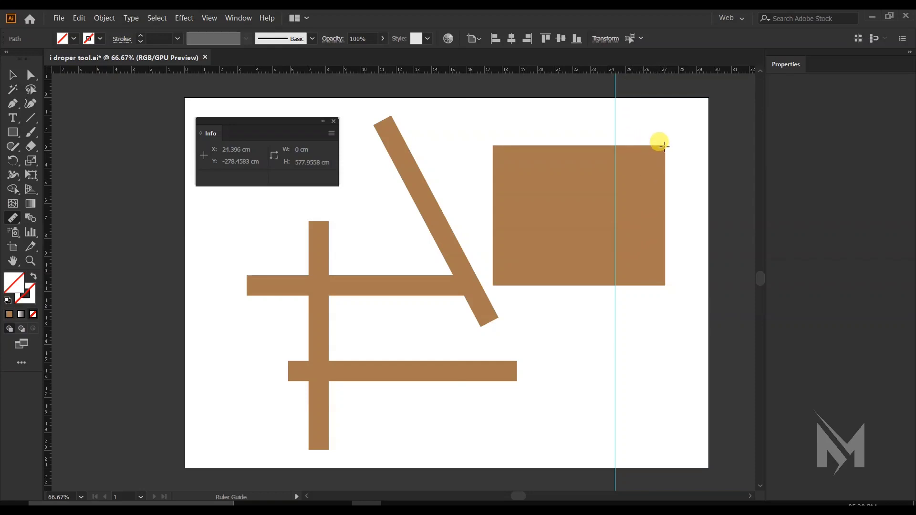
left_click(9, 218)
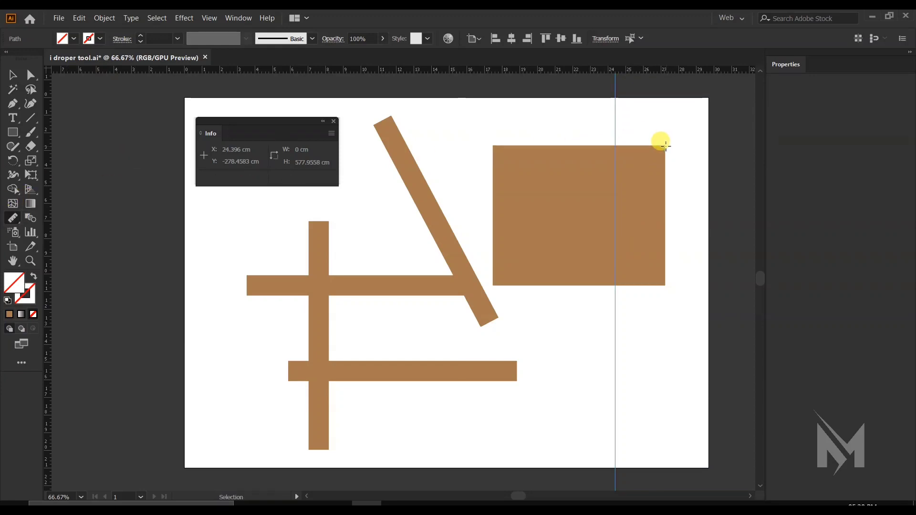
left_click_drag(658, 167, 631, 184)
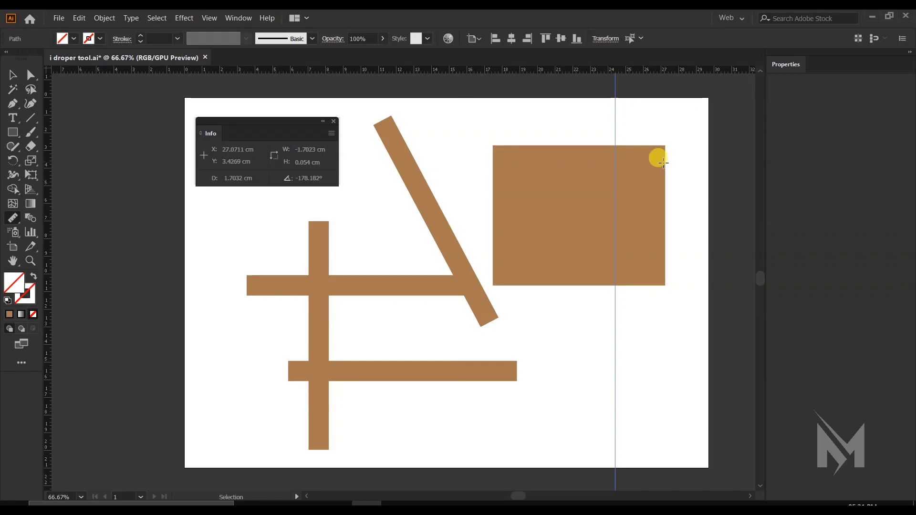
left_click_drag(665, 155, 615, 159)
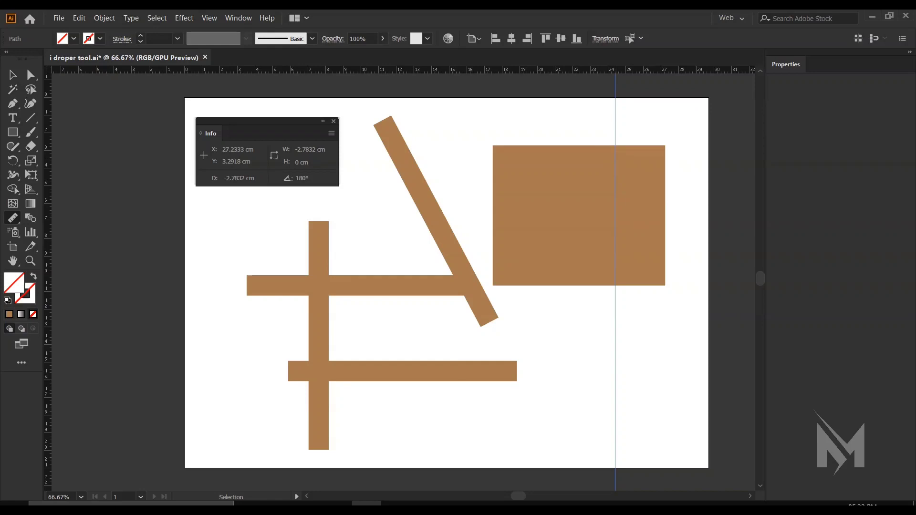
Step: Show the tools grouped with the Eyedropper and choose the Measure tool
left_click(11, 215)
left_click(14, 218)
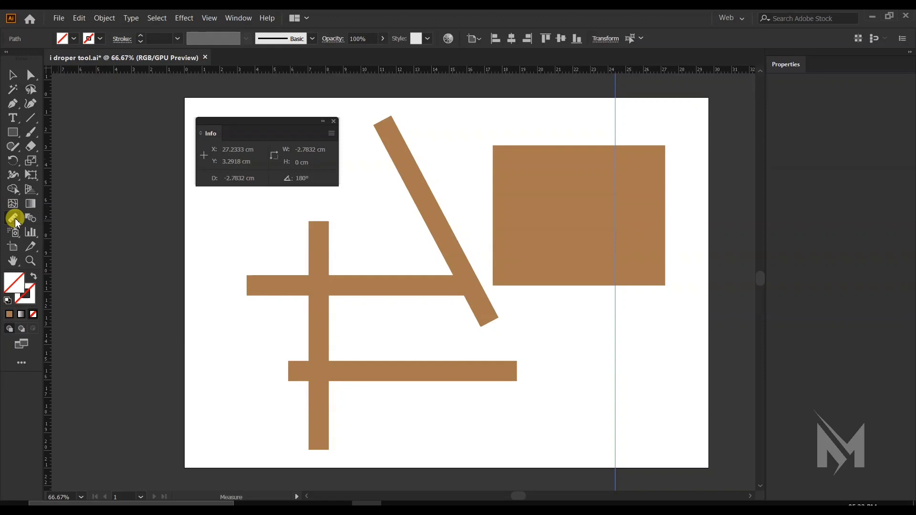
left_click_drag(17, 223, 63, 236)
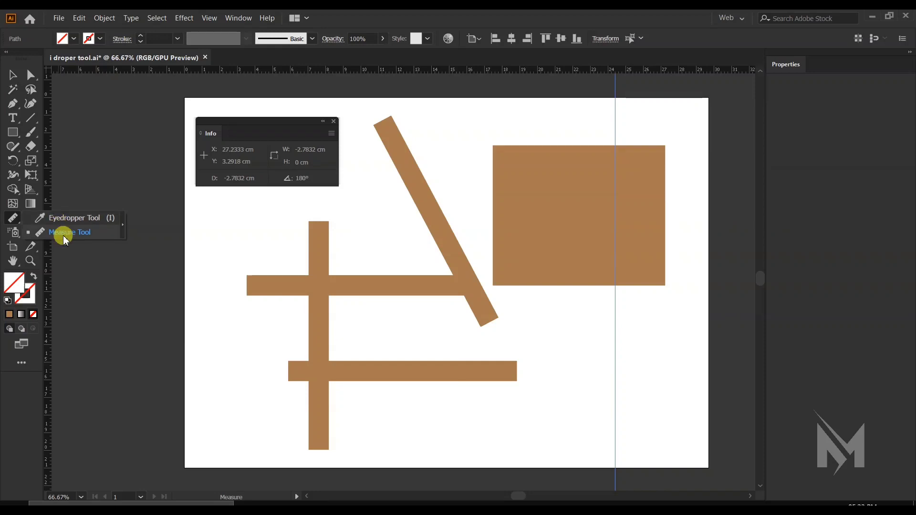
left_click(66, 239)
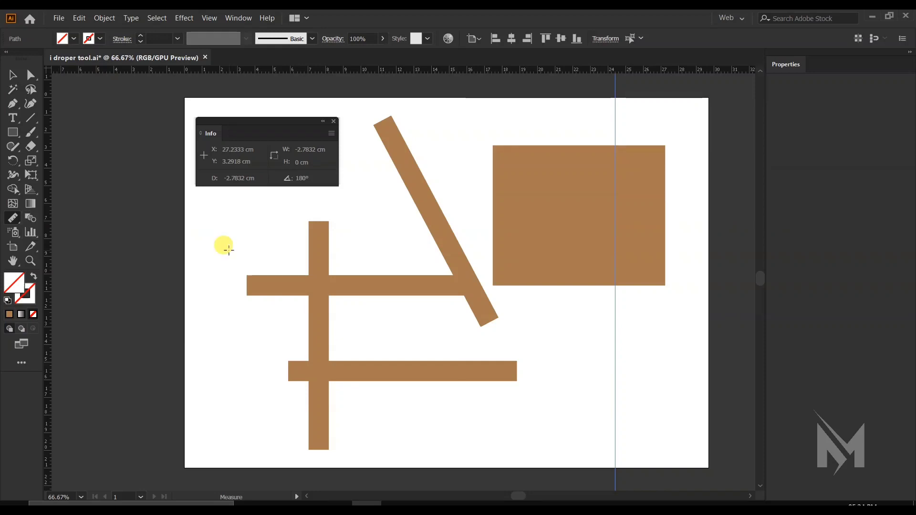